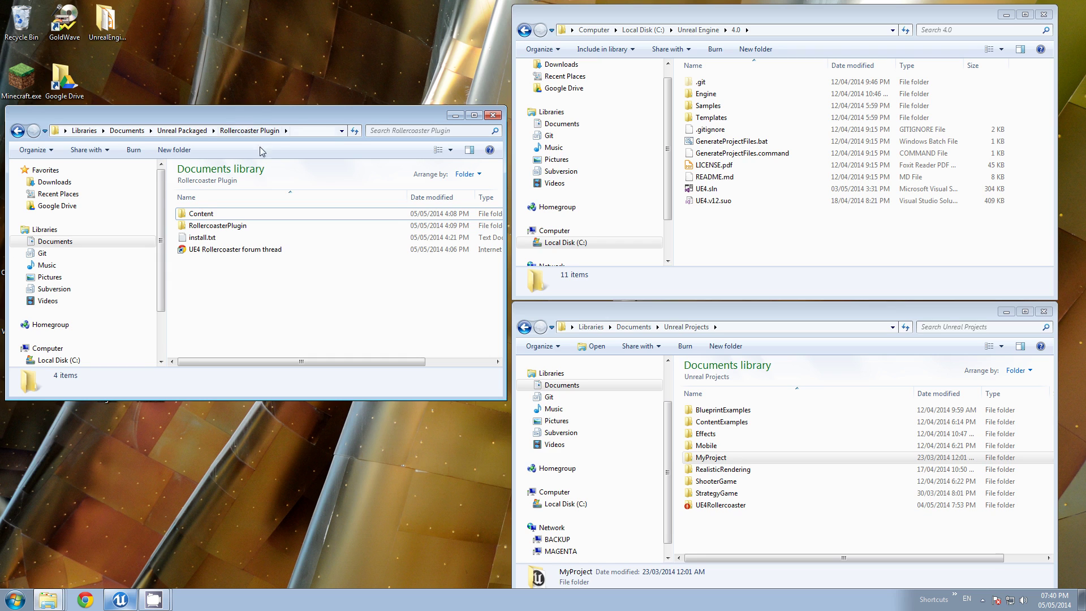
Step: Copy the RollercoasterPlugin folder from the Rollercoaster Plugin package into the Unreal Engine 4.0 Engine\Plugins\Runtime folder
{"action": "left_click_drag", "start_coordinate": [263, 121], "coordinate": [264, 115]}
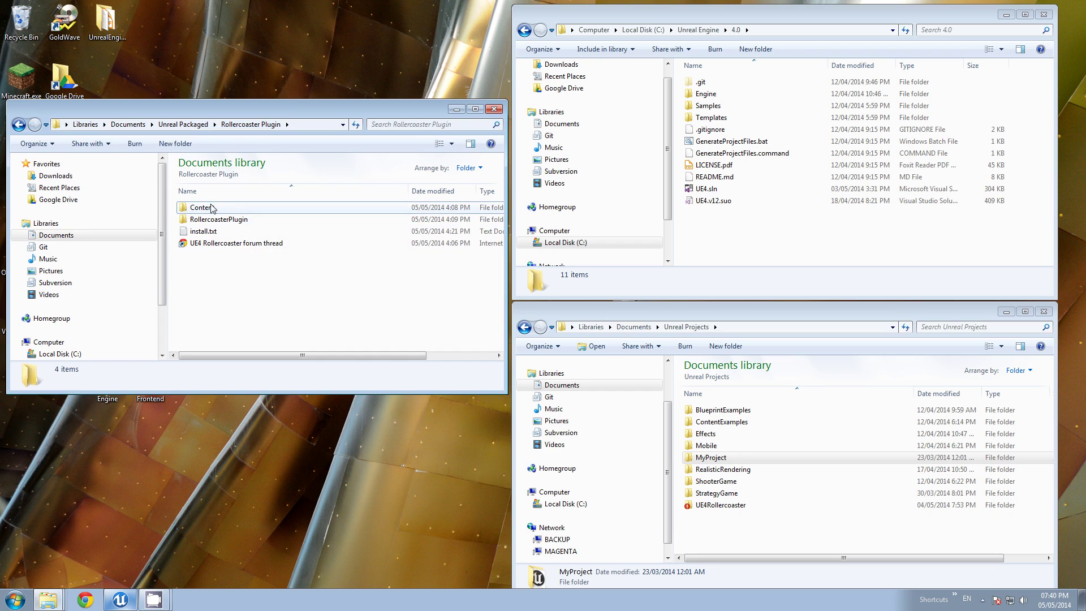
{"action": "left_click", "coordinate": [251, 211]}
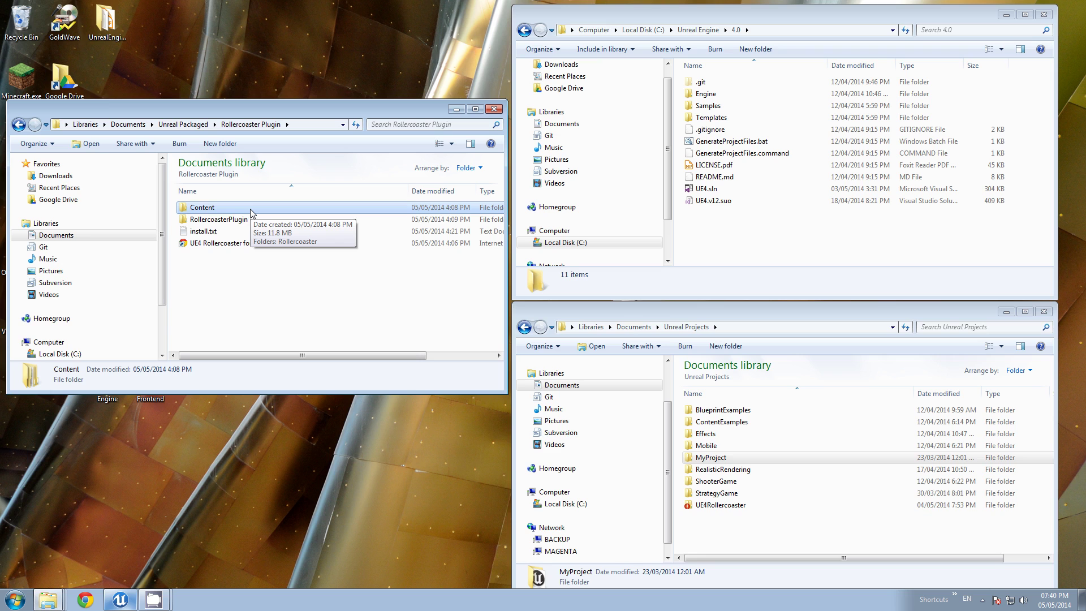
{"action": "left_click", "coordinate": [262, 219]}
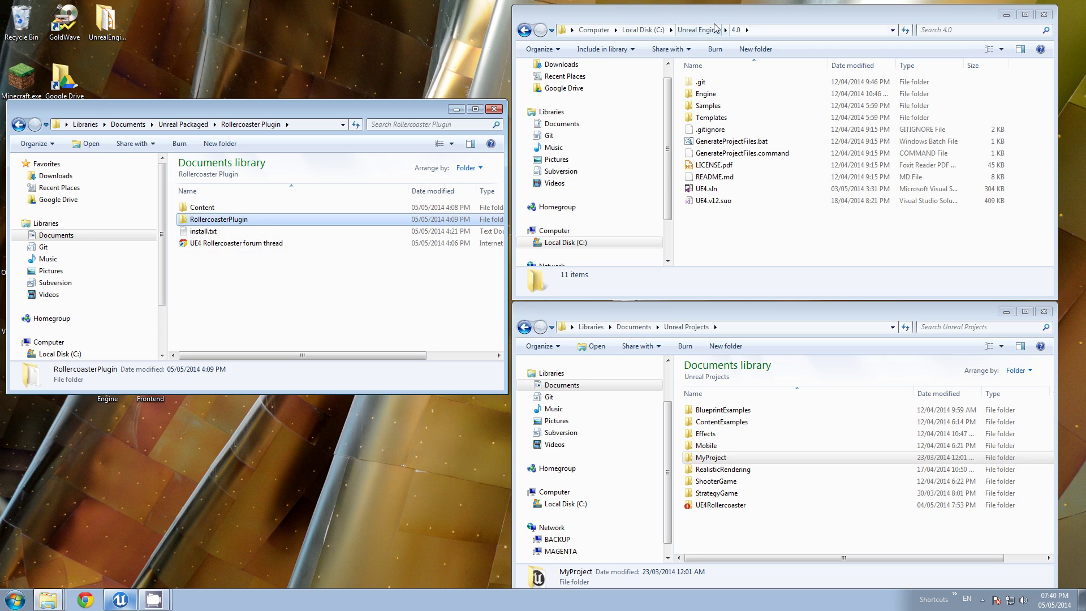
{"action": "double_click", "coordinate": [710, 98]}
{"action": "left_click", "coordinate": [716, 179]}
{"action": "double_click", "coordinate": [716, 179]}
{"action": "double_click", "coordinate": [718, 153]}
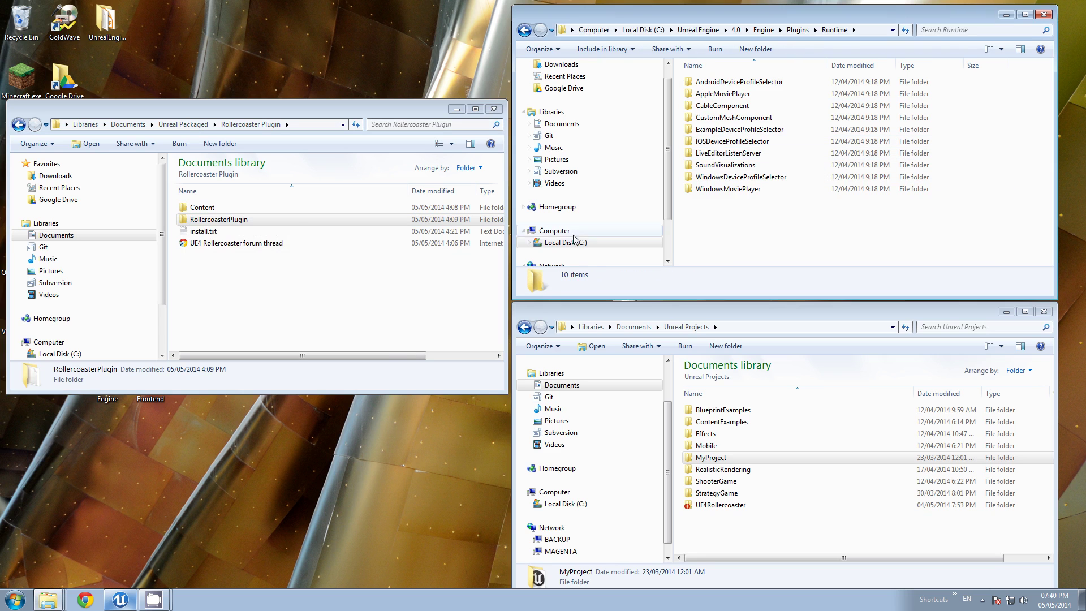
{"action": "right_click", "coordinate": [238, 221]}
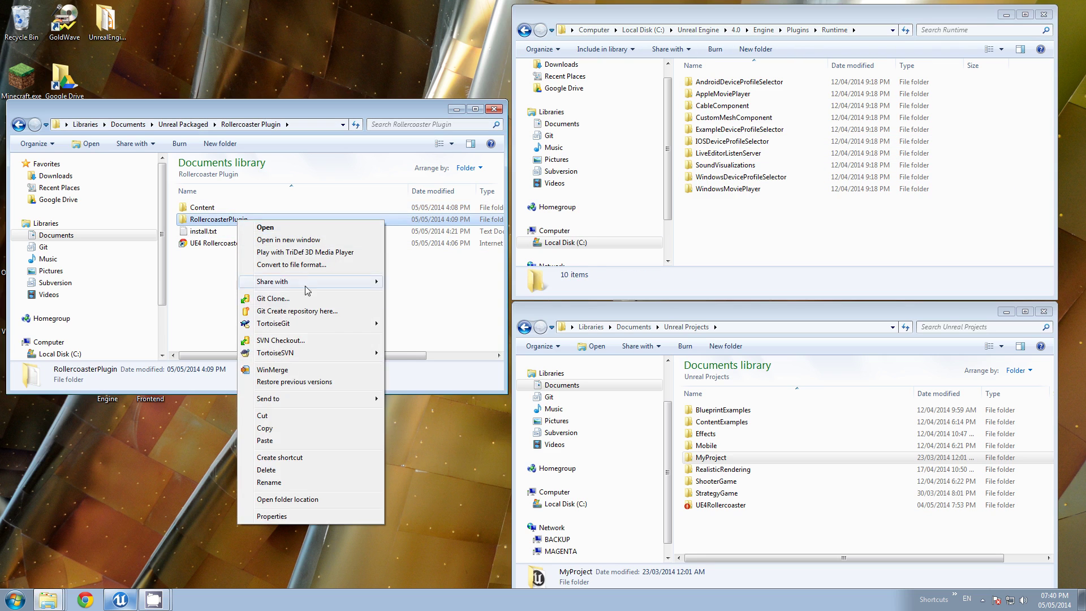
{"action": "left_click", "coordinate": [280, 428]}
{"action": "left_click", "coordinate": [786, 236]}
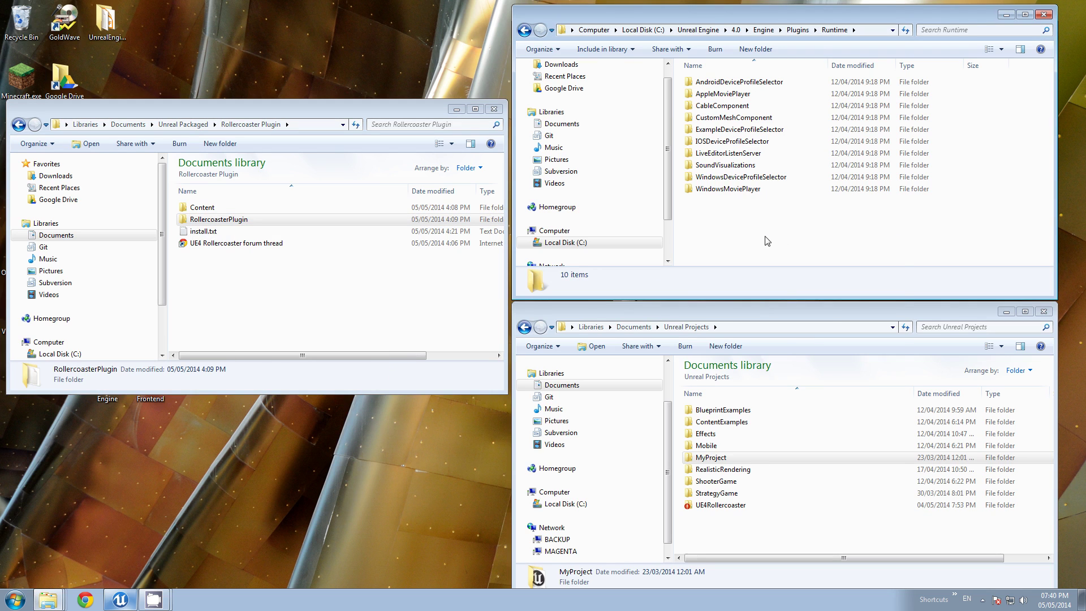
{"action": "right_click", "coordinate": [767, 241]}
{"action": "left_click", "coordinate": [803, 344]}
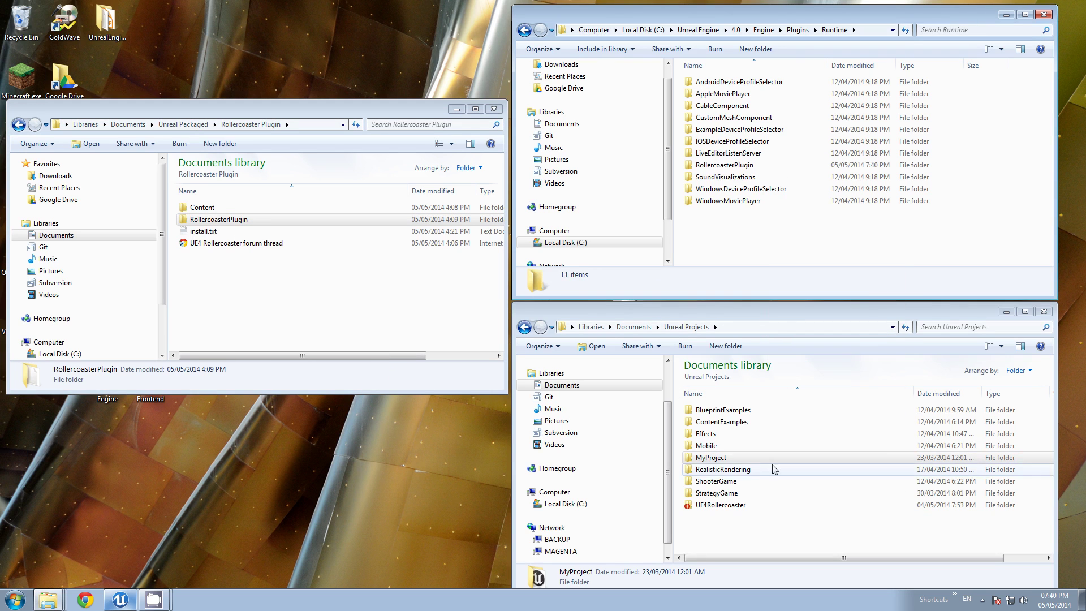
Step: Copy the package's Content folder into the MyProject folder, merging it with the existing Content folder
{"action": "left_click", "coordinate": [336, 331]}
{"action": "left_click", "coordinate": [203, 209]}
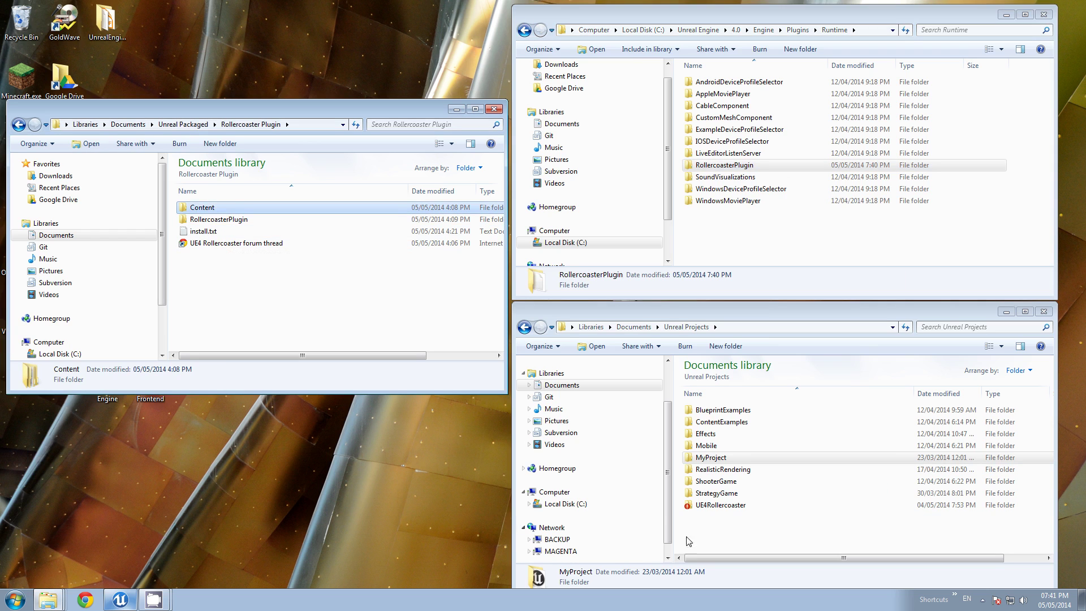
{"action": "left_click", "coordinate": [719, 458]}
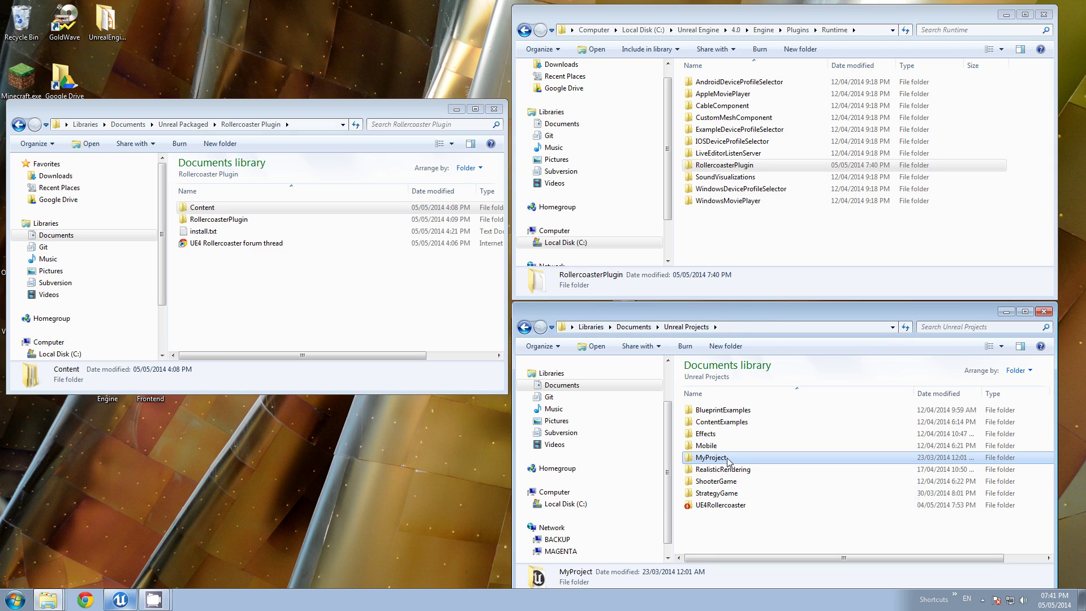
{"action": "double_click", "coordinate": [712, 458]}
{"action": "left_click", "coordinate": [203, 209]}
{"action": "right_click", "coordinate": [202, 210]}
{"action": "left_click", "coordinate": [252, 416]}
{"action": "right_click", "coordinate": [708, 518]}
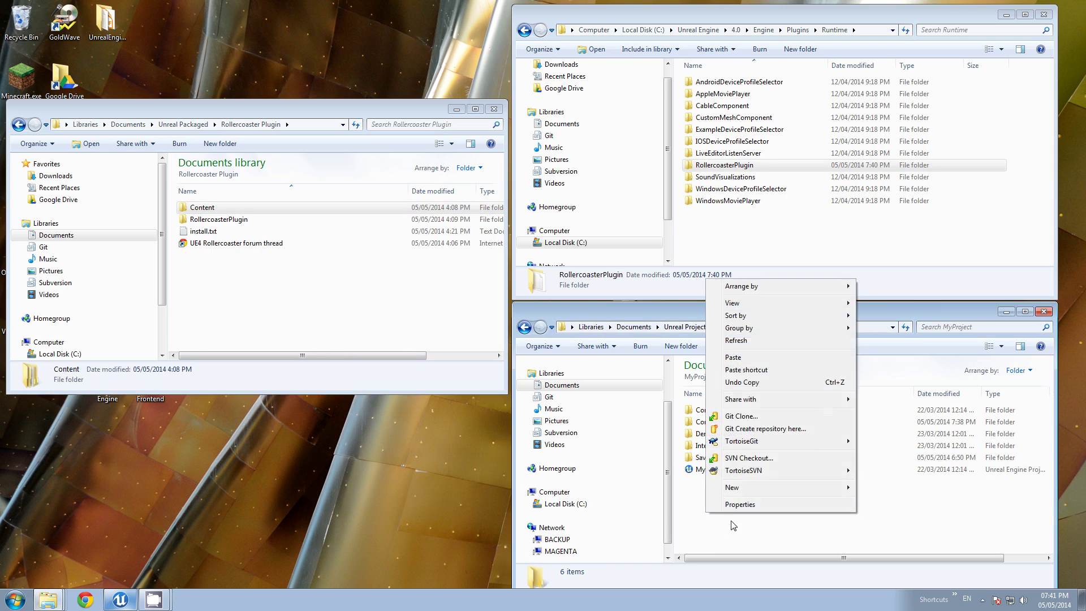
{"action": "left_click", "coordinate": [748, 361]}
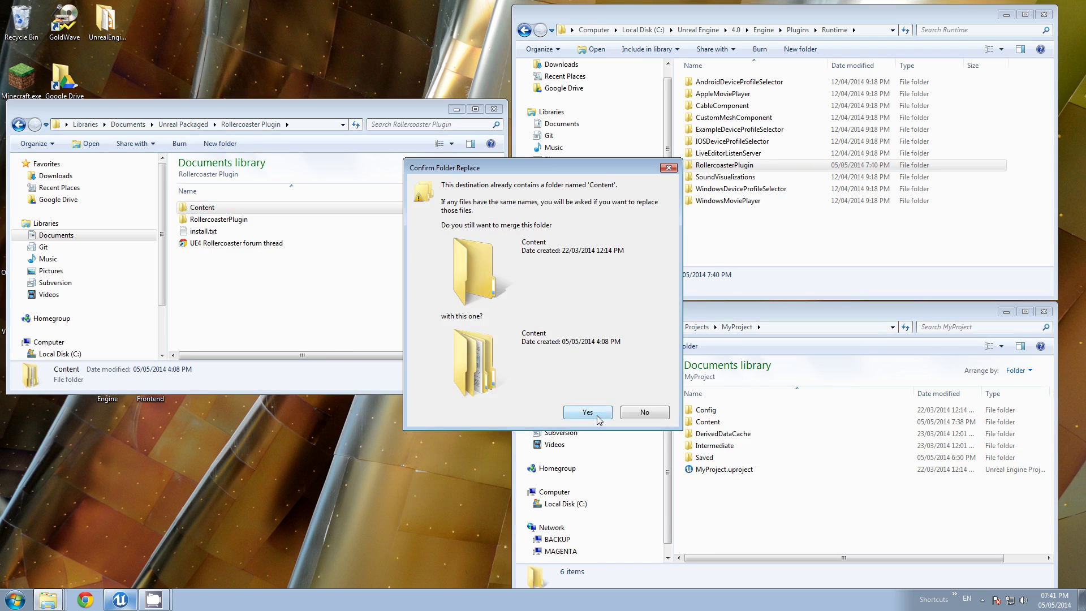
{"action": "left_click", "coordinate": [588, 413]}
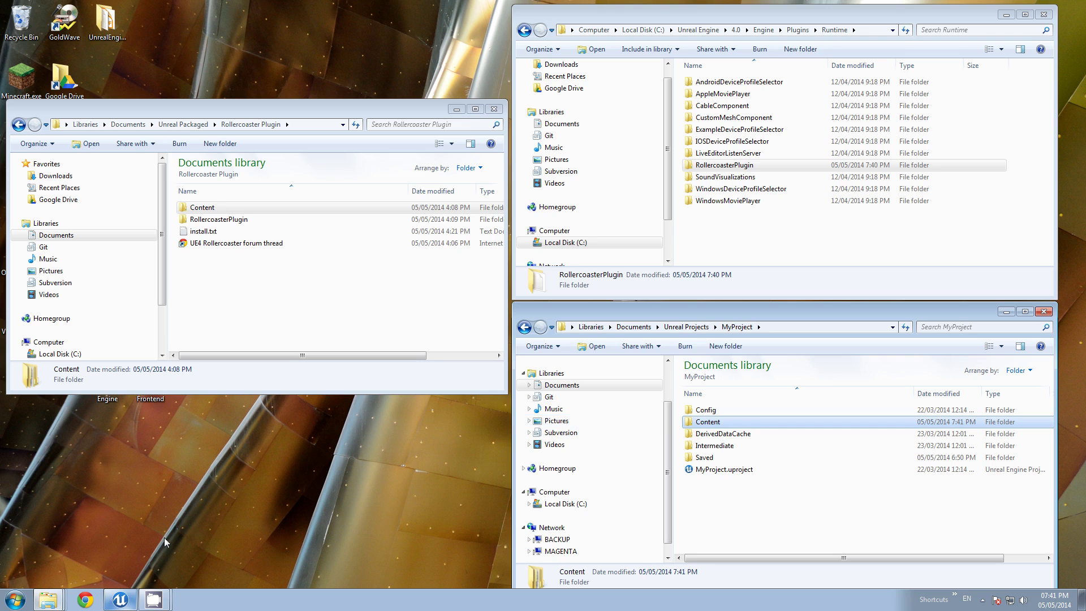
Step: Switch to the Unreal Engine launcher, launch version 4.0.2 and open MyProject
{"action": "left_click", "coordinate": [117, 602]}
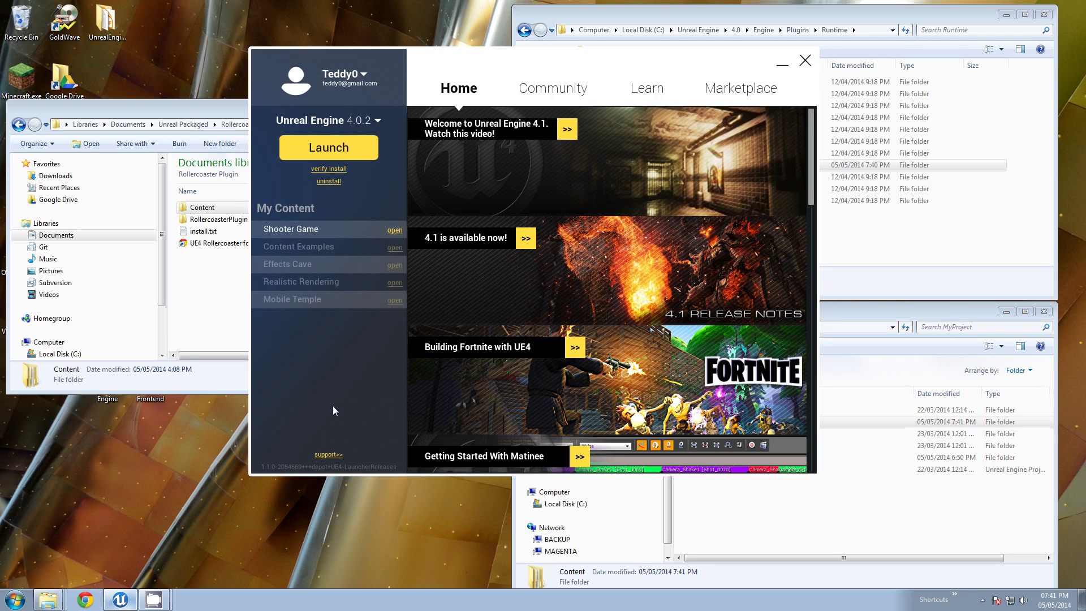
{"action": "left_click", "coordinate": [339, 148]}
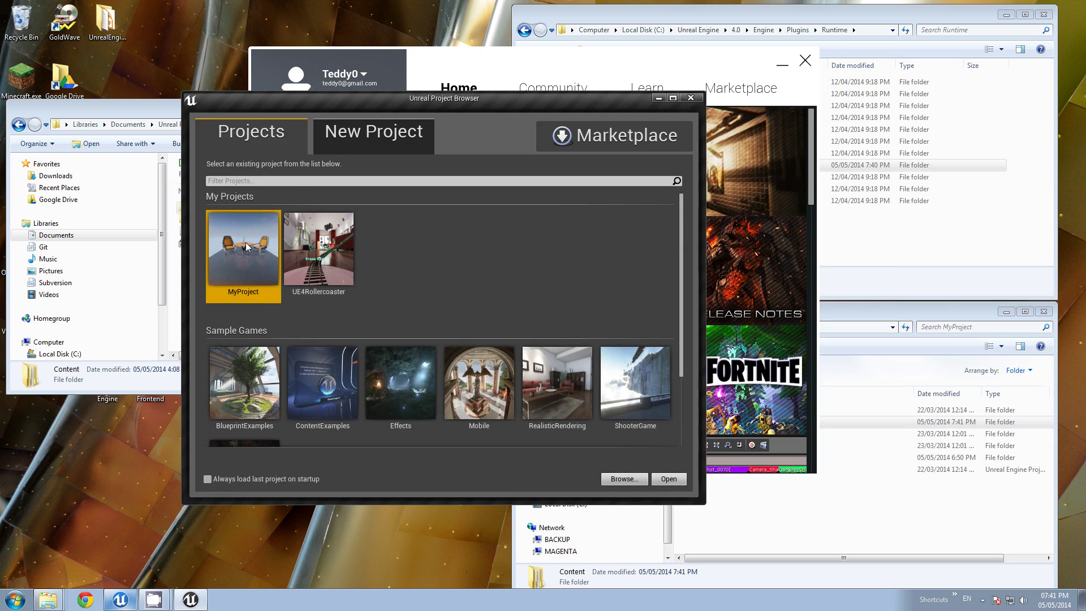
{"action": "double_click", "coordinate": [245, 242]}
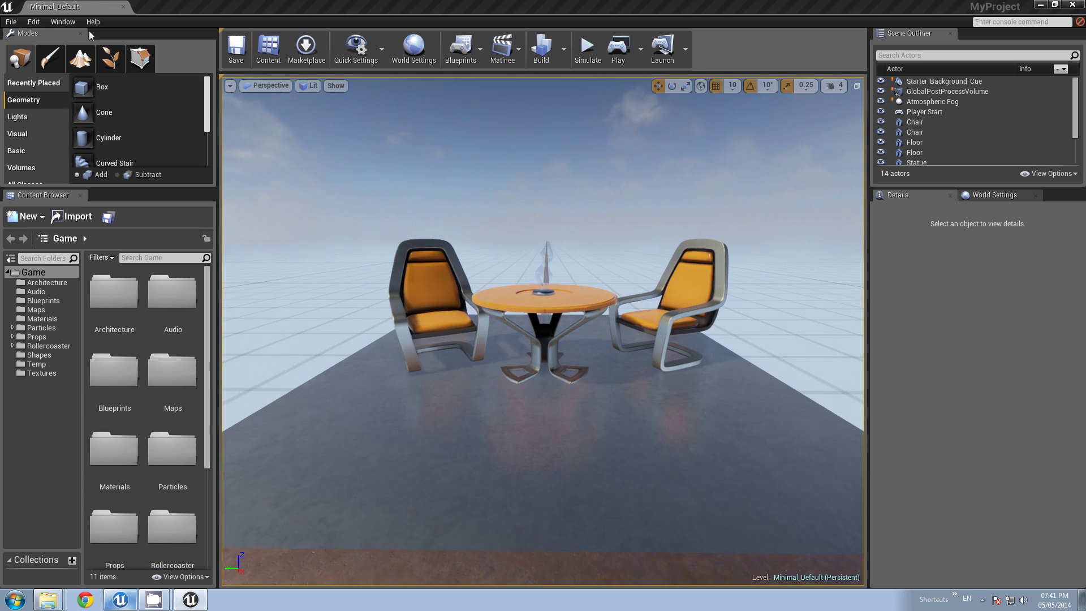
Step: Toggle the Rollercoaster Plugin off and on again among the Virtual Reality plugins, restart the editor and close the plugin list
{"action": "left_click", "coordinate": [63, 22]}
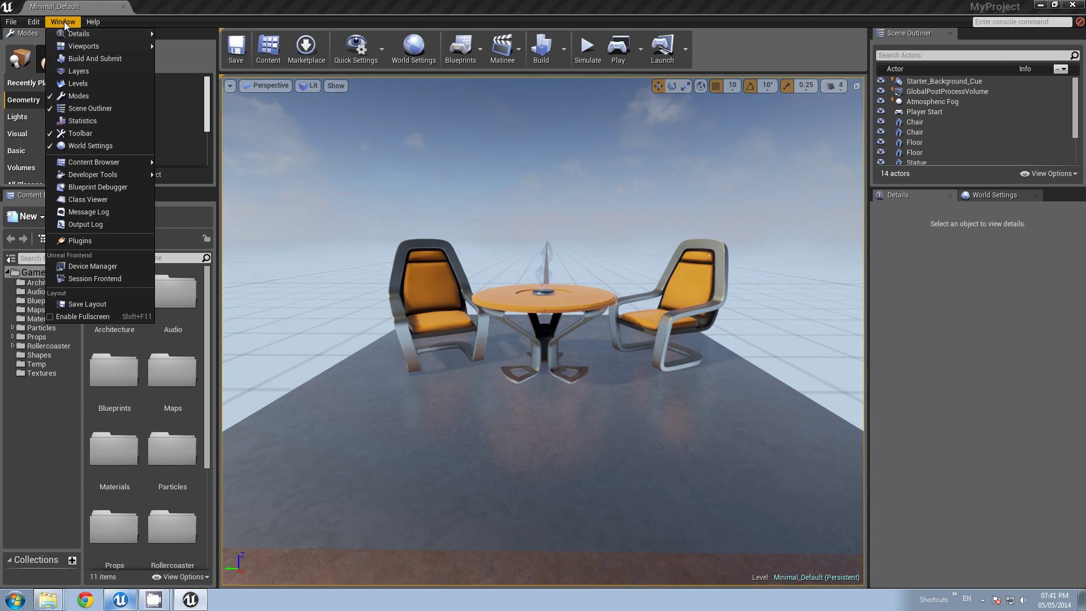
{"action": "left_click", "coordinate": [97, 238]}
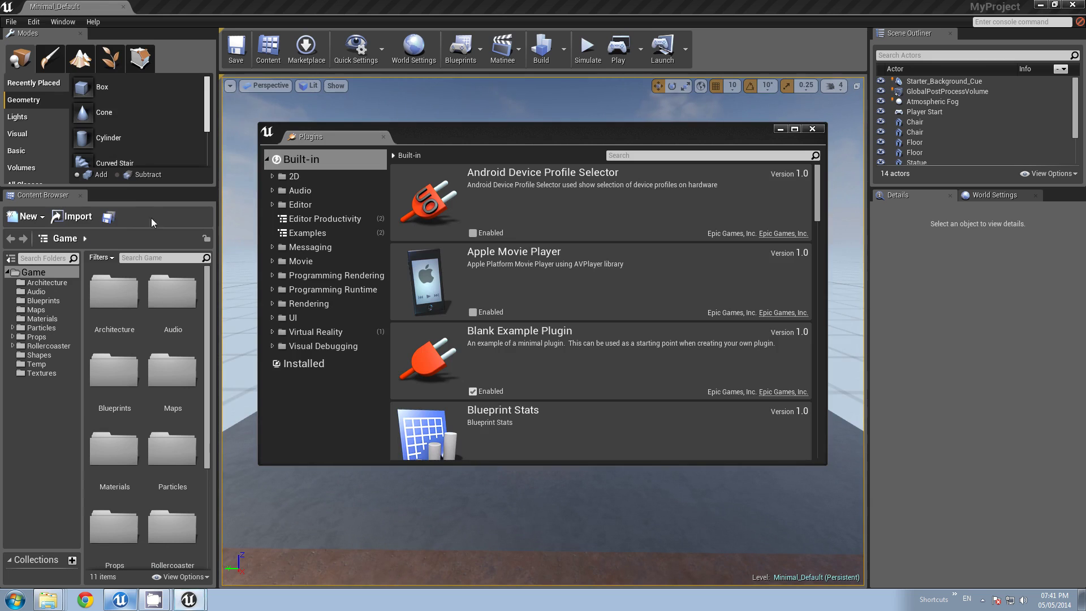
{"action": "left_click", "coordinate": [341, 331]}
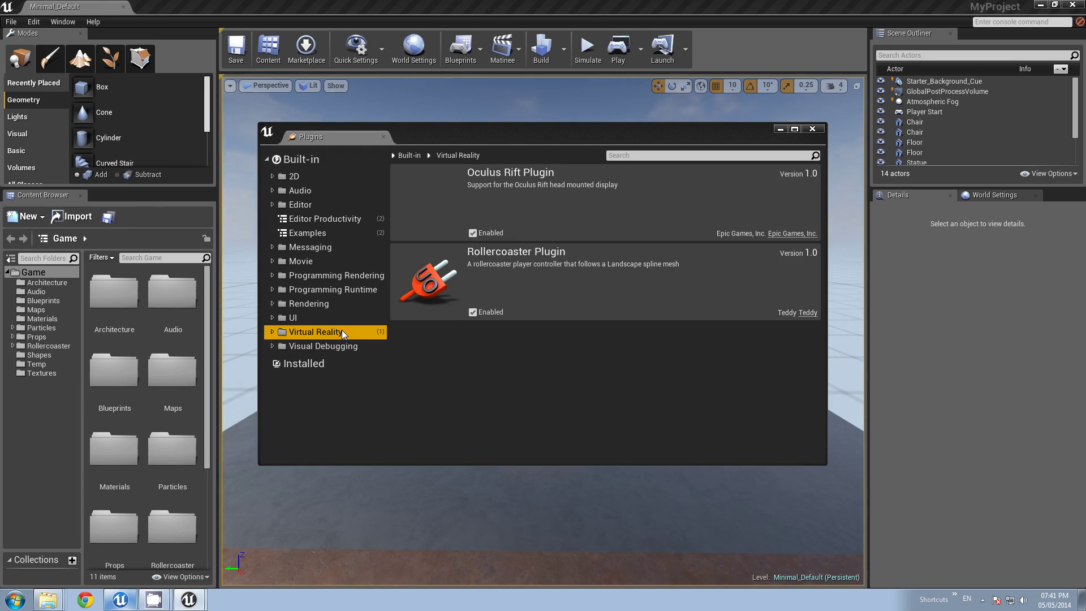
{"action": "left_click", "coordinate": [474, 314]}
{"action": "left_click", "coordinate": [473, 312]}
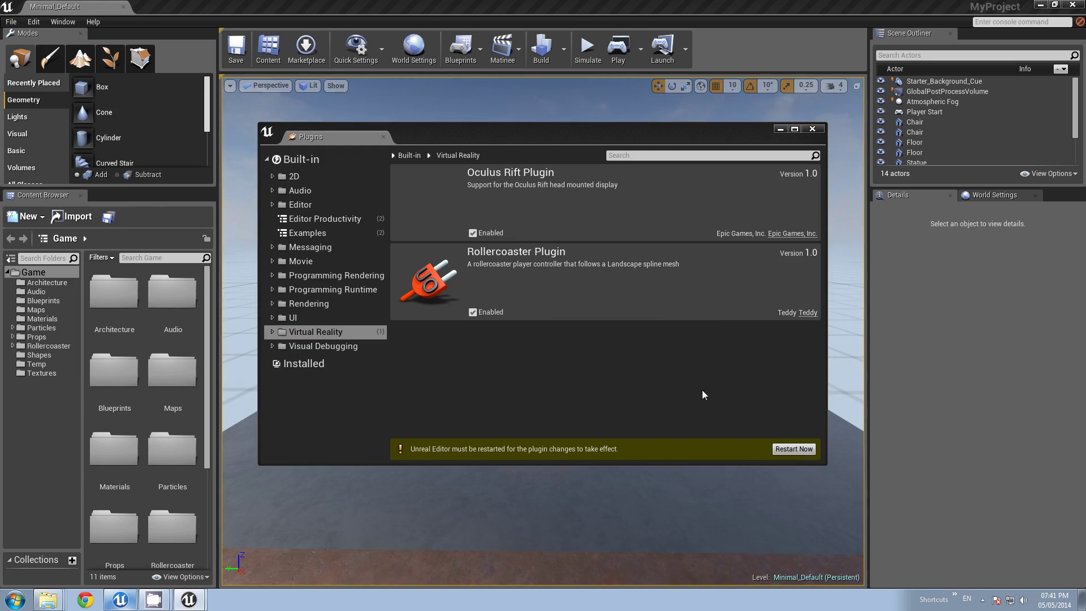
{"action": "left_click", "coordinate": [801, 451]}
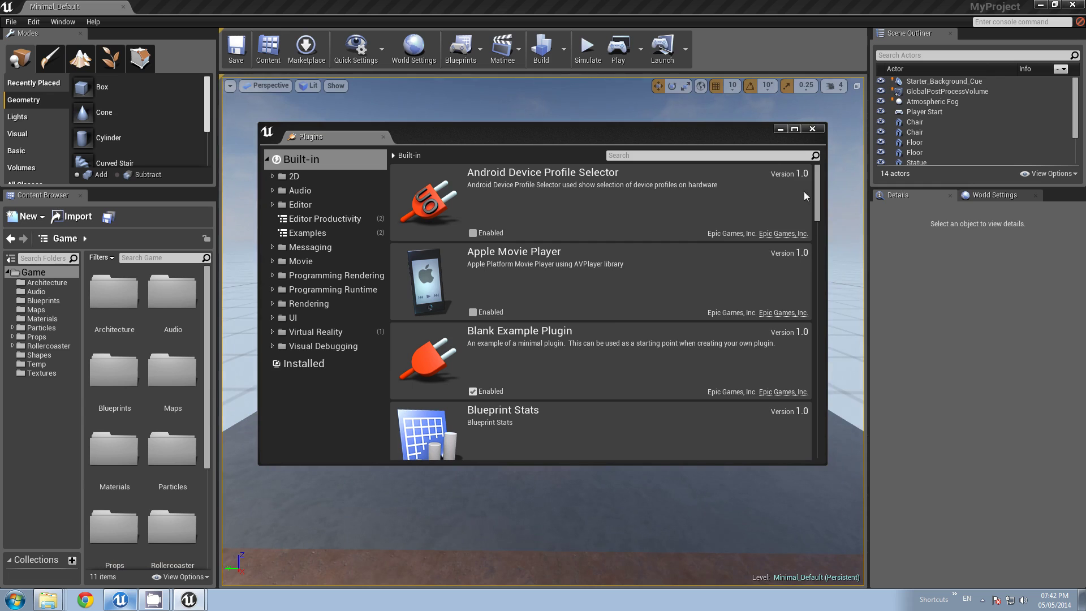
{"action": "left_click", "coordinate": [811, 129]}
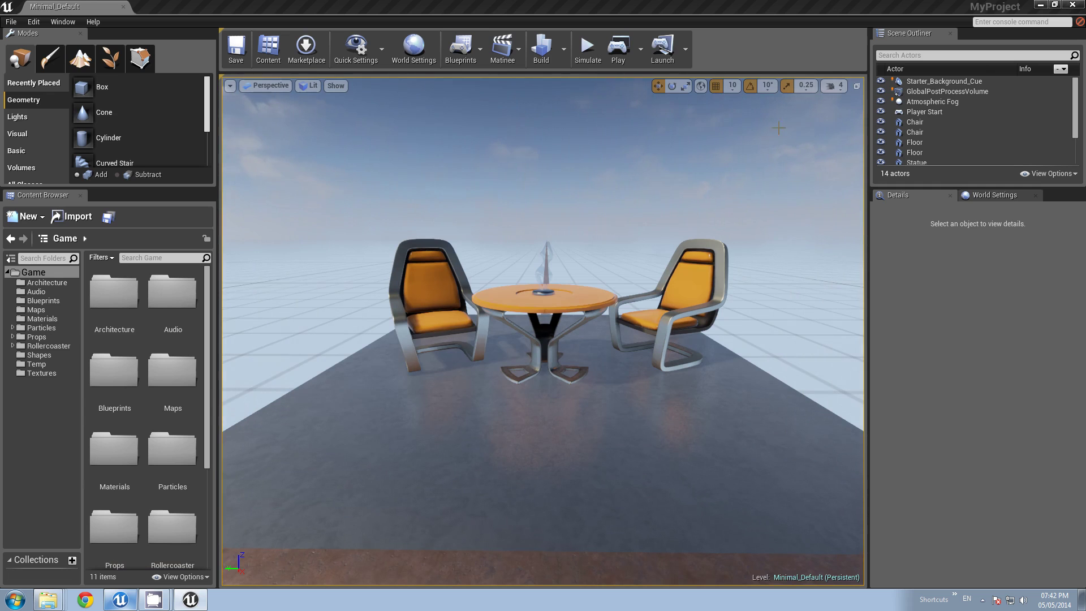
Step: In the NewGameMode blueprint, set the Default Pawn Class to RollercoasterPawn and the Player Controller Class to RollercoasterPlayerController
{"action": "left_click", "coordinate": [480, 54]}
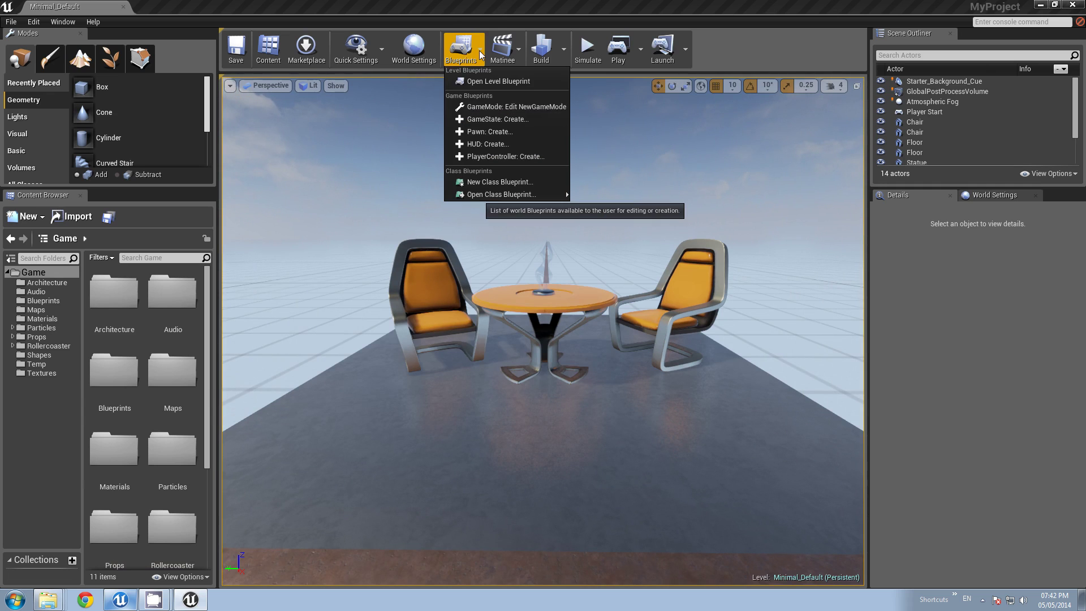
{"action": "left_click", "coordinate": [468, 109]}
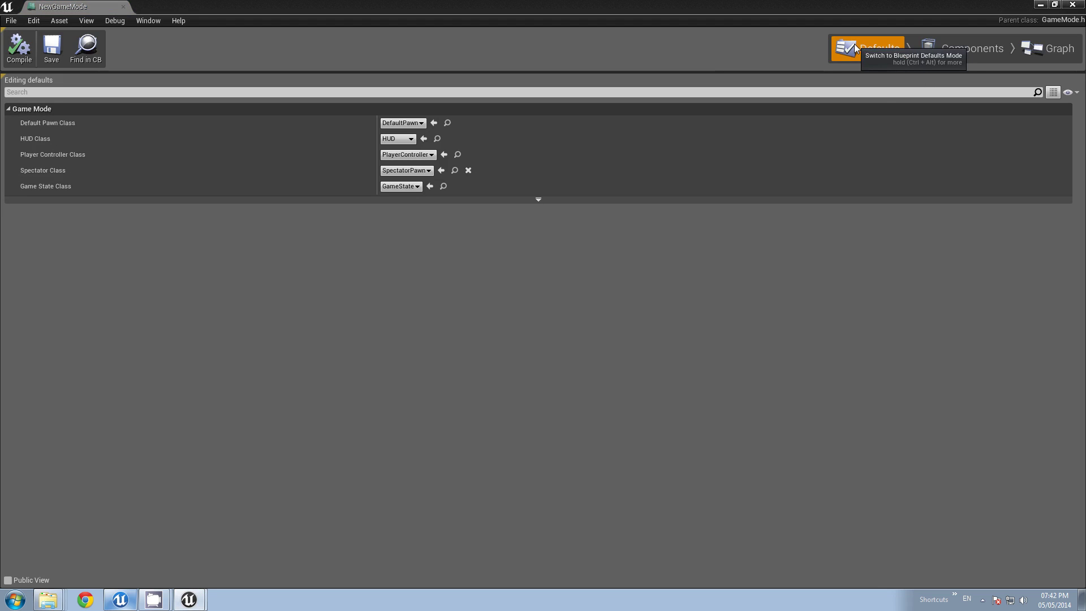
{"action": "left_click", "coordinate": [411, 123]}
{"action": "left_click", "coordinate": [450, 167]}
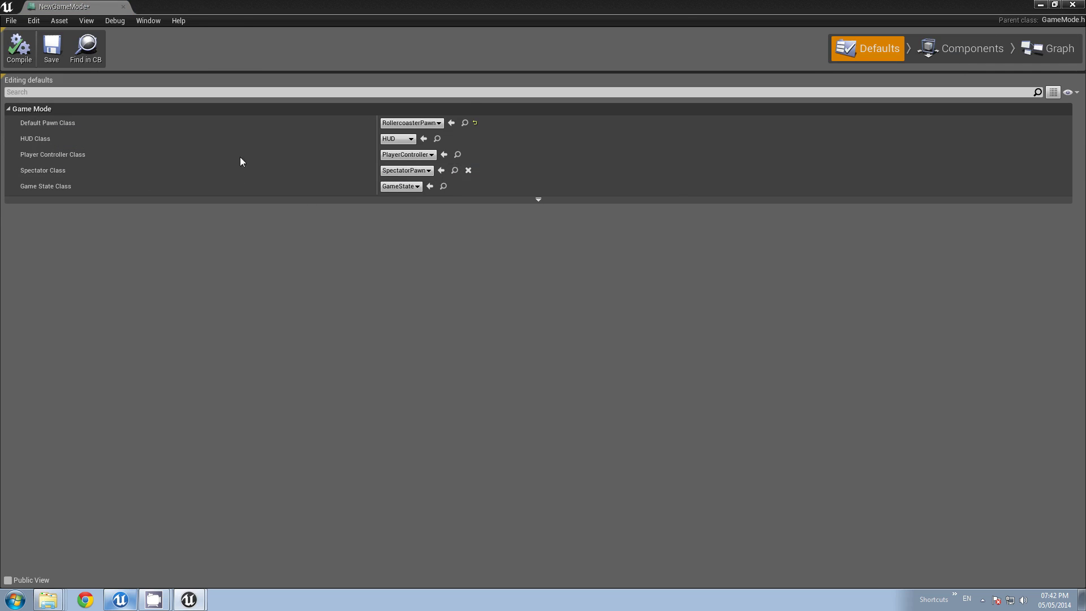
{"action": "left_click", "coordinate": [421, 154]}
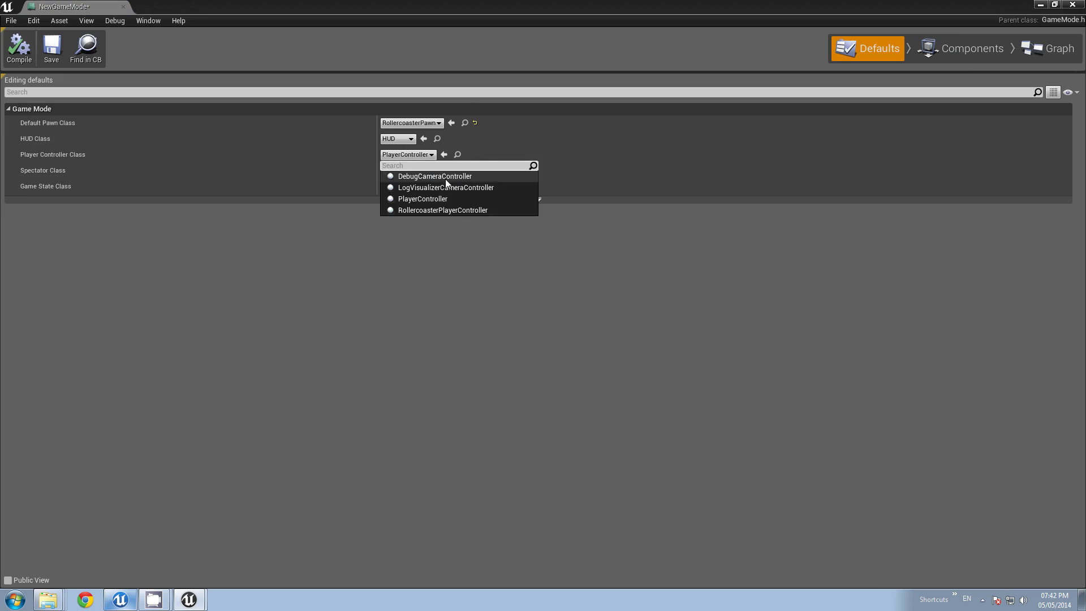
{"action": "left_click", "coordinate": [461, 210]}
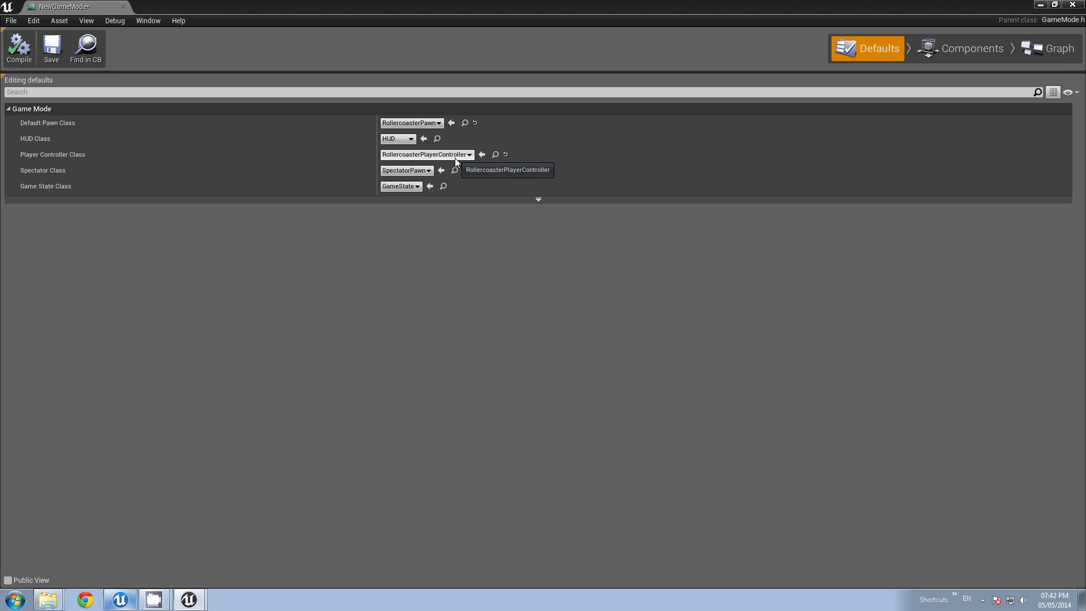
Step: Compile and save the NewGameMode blueprint and close its editor
{"action": "left_click", "coordinate": [22, 52]}
{"action": "left_click", "coordinate": [48, 52]}
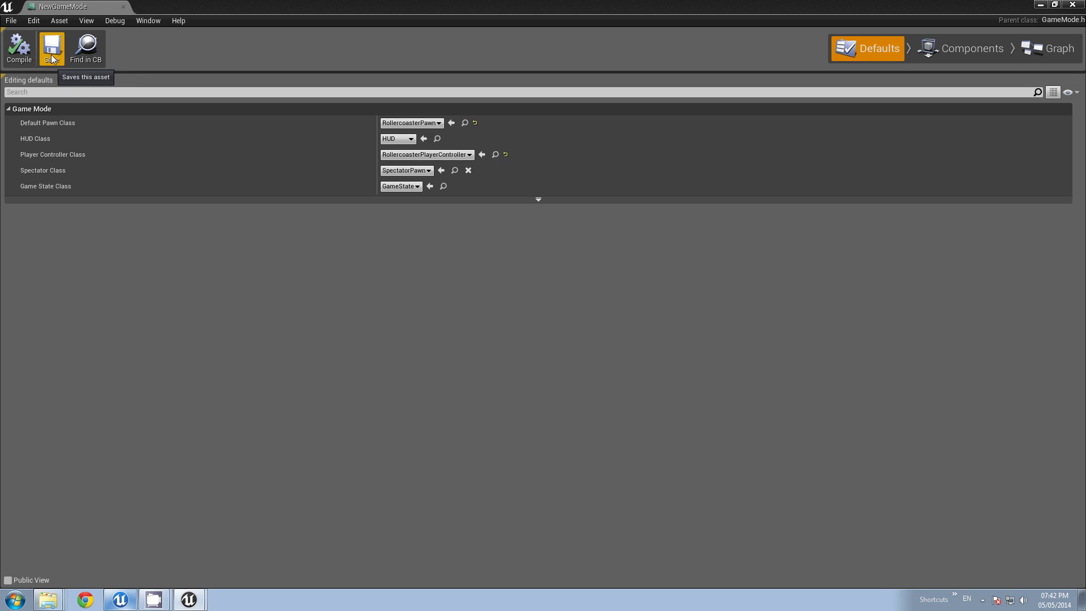
{"action": "left_click", "coordinate": [21, 51]}
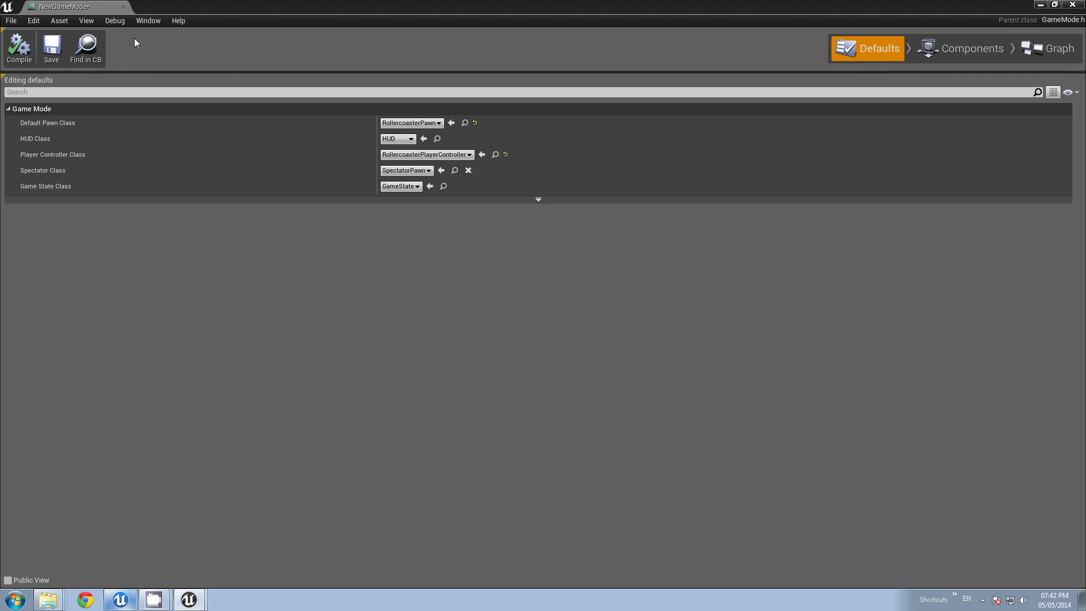
{"action": "left_click", "coordinate": [121, 6]}
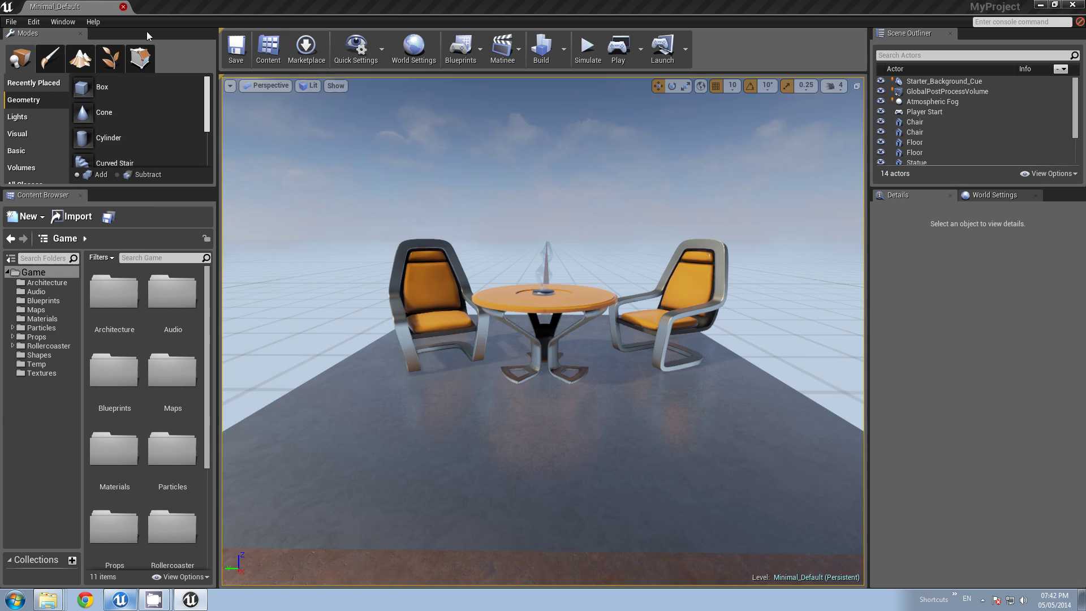
Step: Open the RollercoasterPawn blueprint from Rollercoaster/Blueprints and examine the sound fade events and Event Tick logic in its event graph
{"action": "left_click", "coordinate": [12, 346]}
{"action": "left_click", "coordinate": [49, 363]}
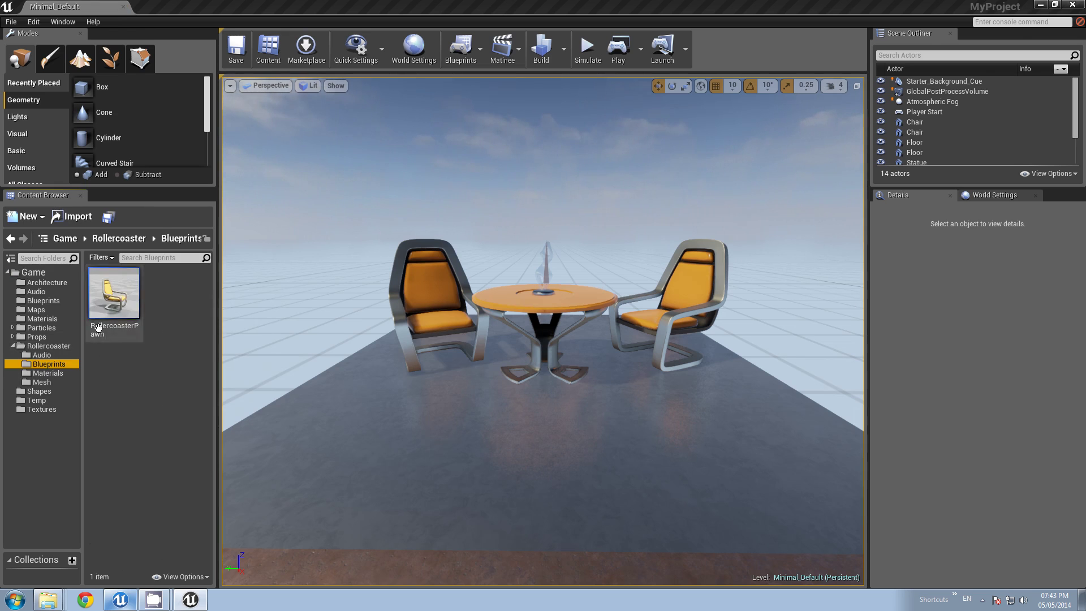
{"action": "double_click", "coordinate": [113, 296]}
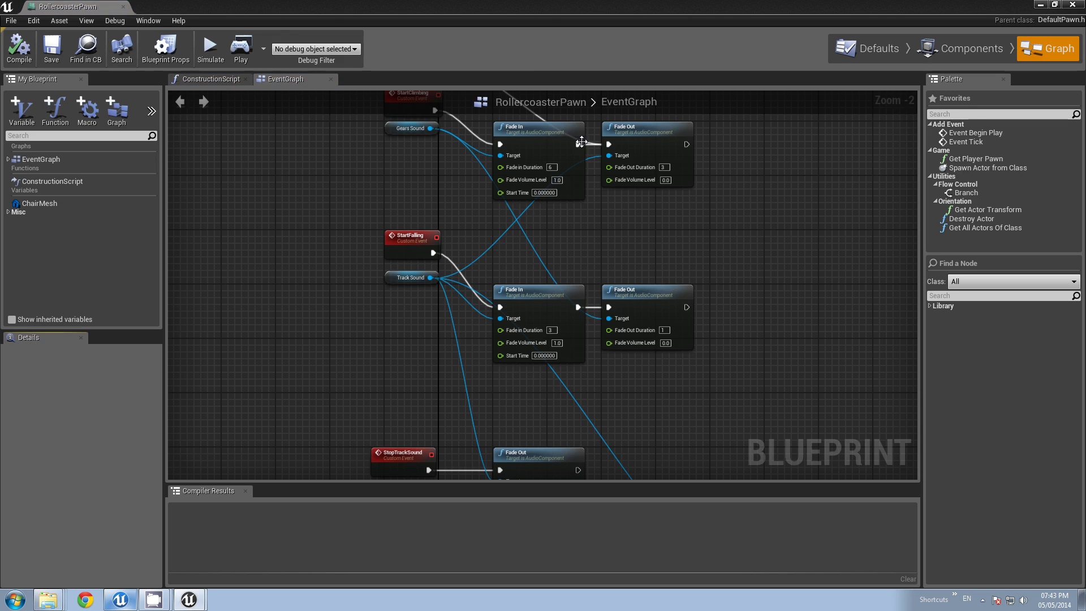
{"action": "right_click_drag", "start_coordinate": [791, 203], "coordinate": [770, 324]}
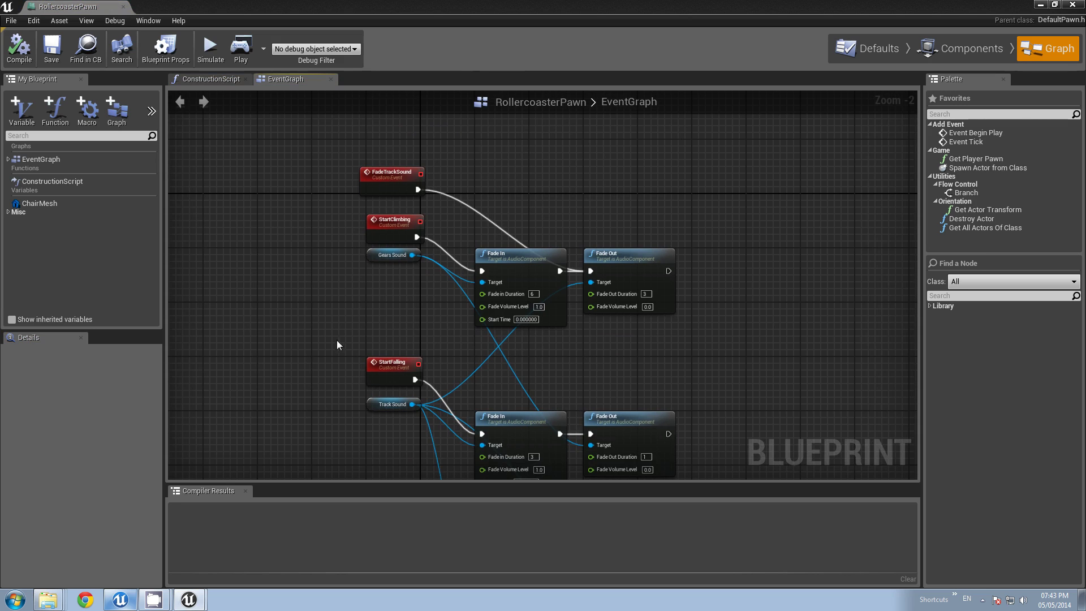
{"action": "right_click_drag", "start_coordinate": [339, 347], "coordinate": [332, 279]}
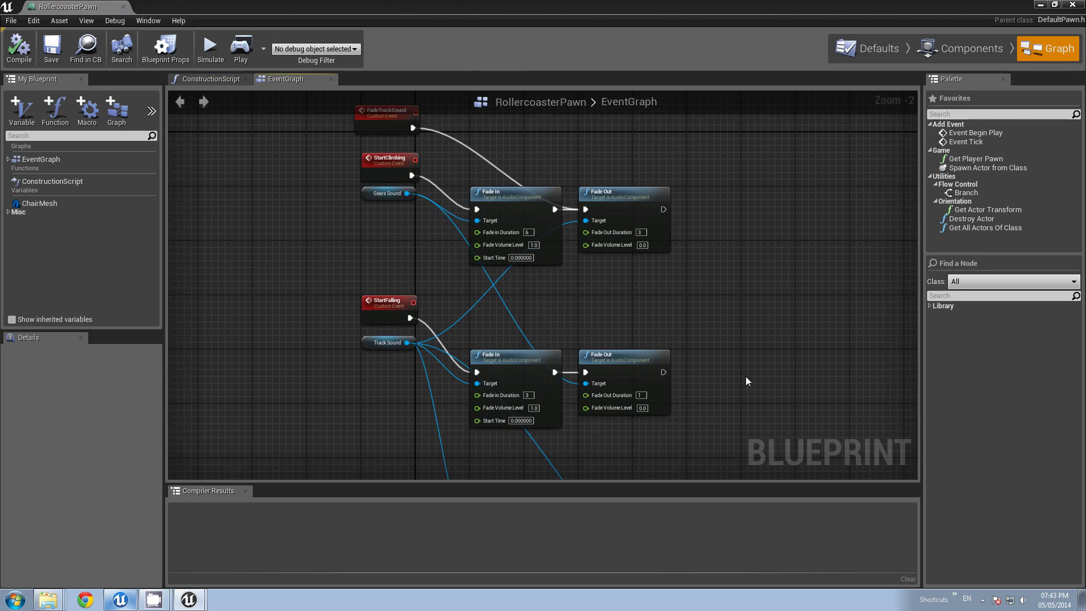
{"action": "right_click_drag", "start_coordinate": [746, 381], "coordinate": [708, 203]}
{"action": "right_click_drag", "start_coordinate": [642, 388], "coordinate": [629, 264]}
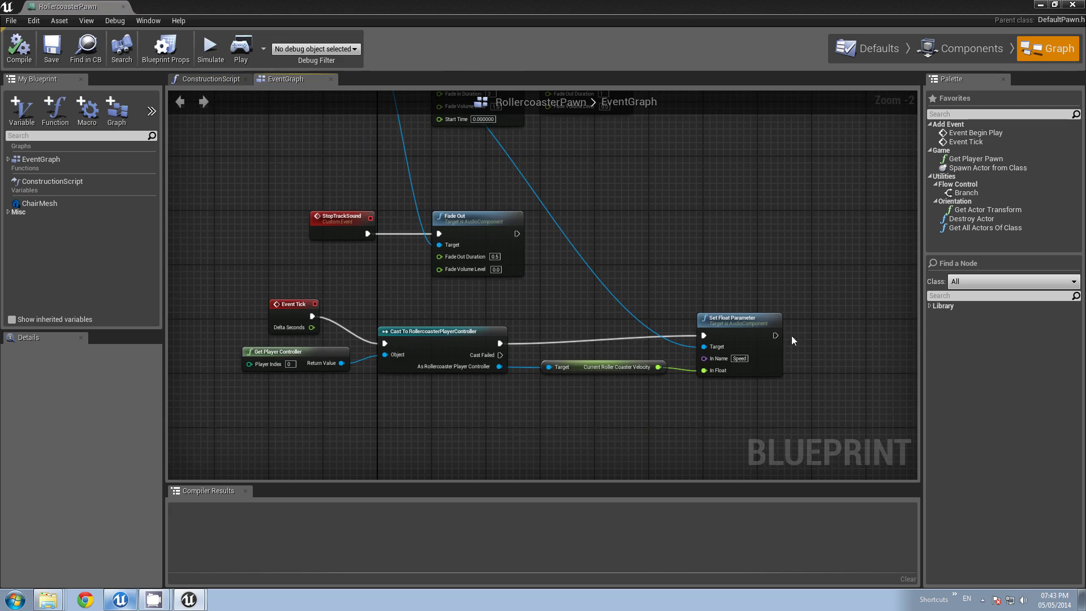
{"action": "right_click_drag", "start_coordinate": [651, 207], "coordinate": [682, 299]}
{"action": "right_click_drag", "start_coordinate": [665, 341], "coordinate": [608, 218]}
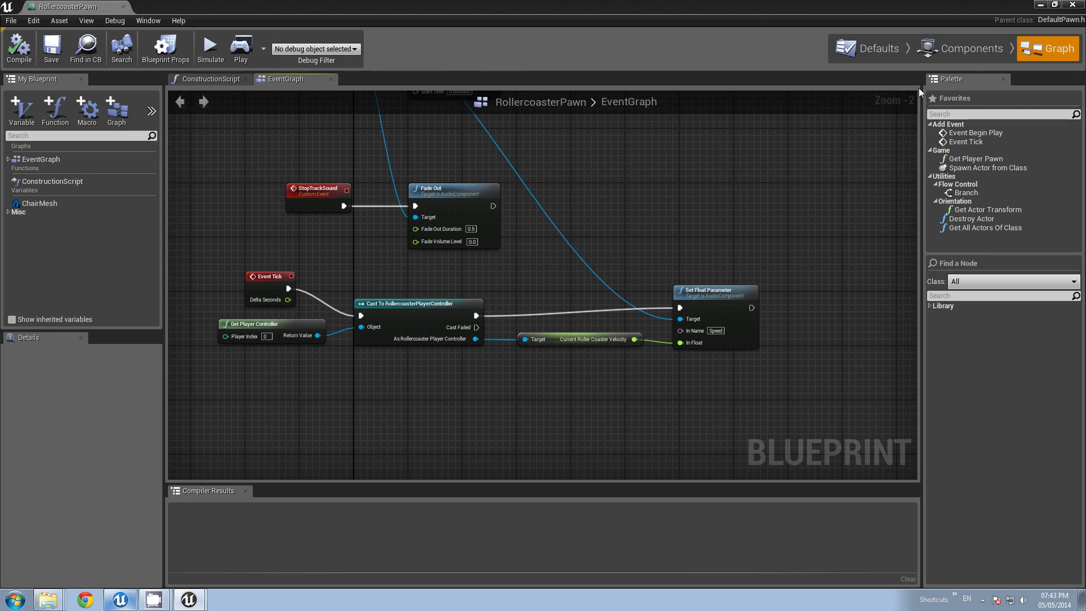
Step: Examine the components of the RollercoasterPawn blueprint, including the ChairMesh, and close the blueprint editor
{"action": "left_click", "coordinate": [939, 49]}
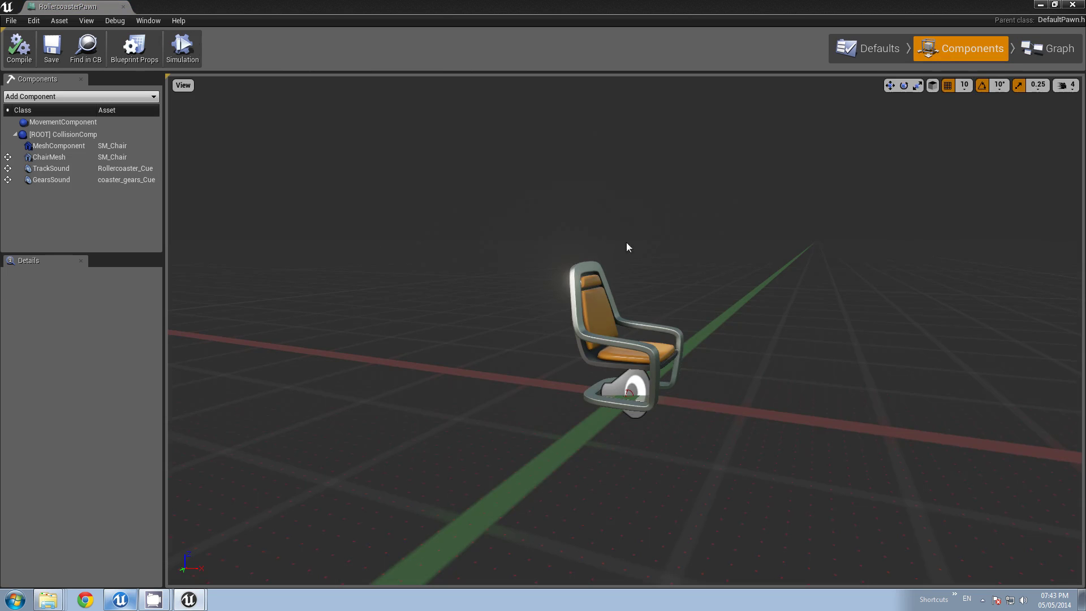
{"action": "left_click_drag", "start_coordinate": [708, 243], "coordinate": [707, 218]}
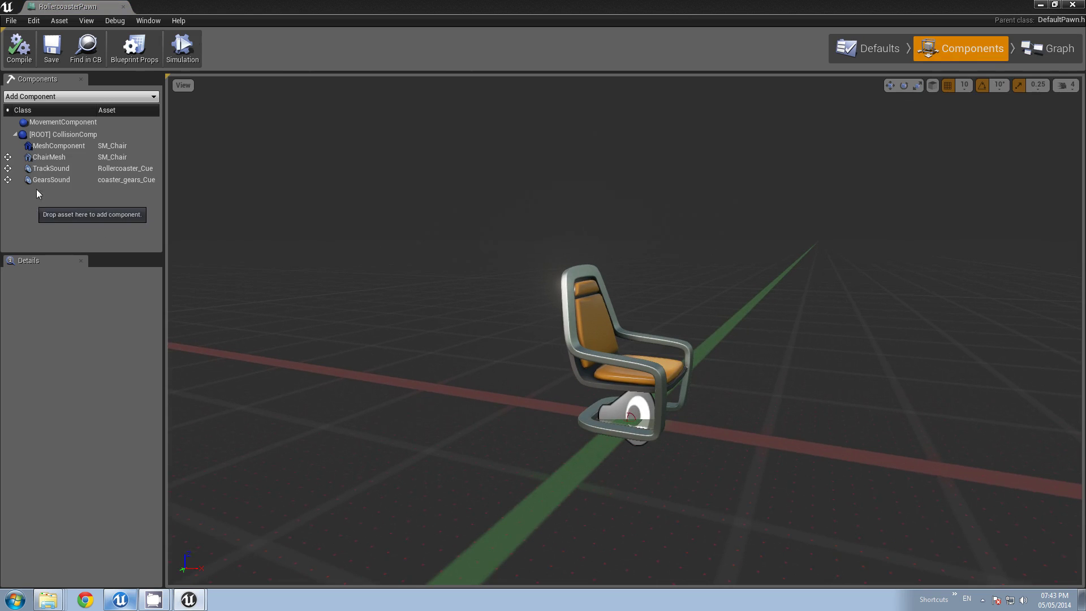
{"action": "left_click", "coordinate": [45, 157]}
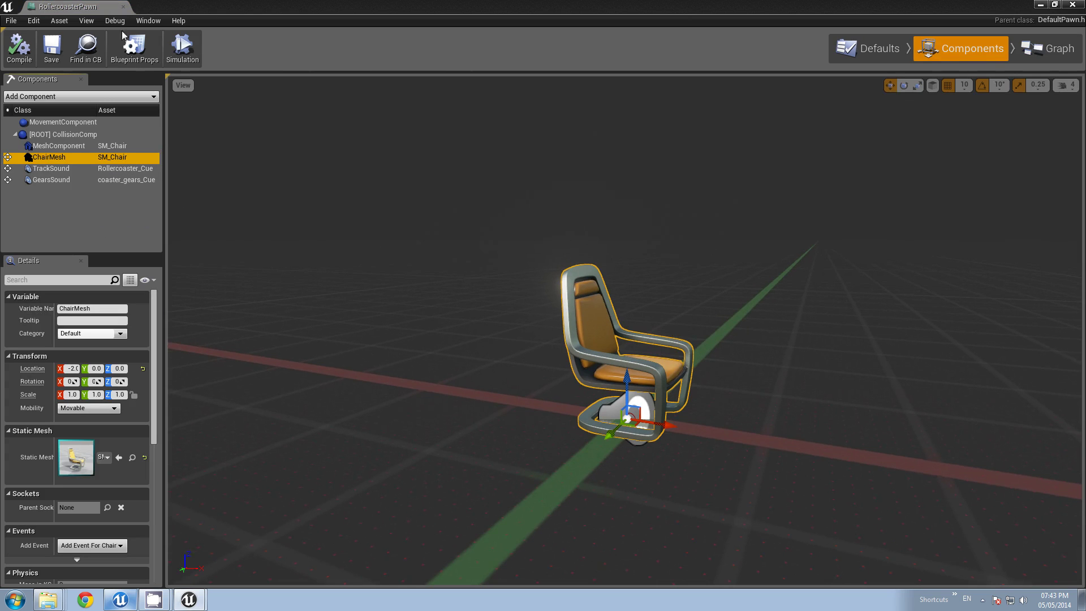
{"action": "left_click", "coordinate": [124, 3]}
{"action": "left_click", "coordinate": [123, 7]}
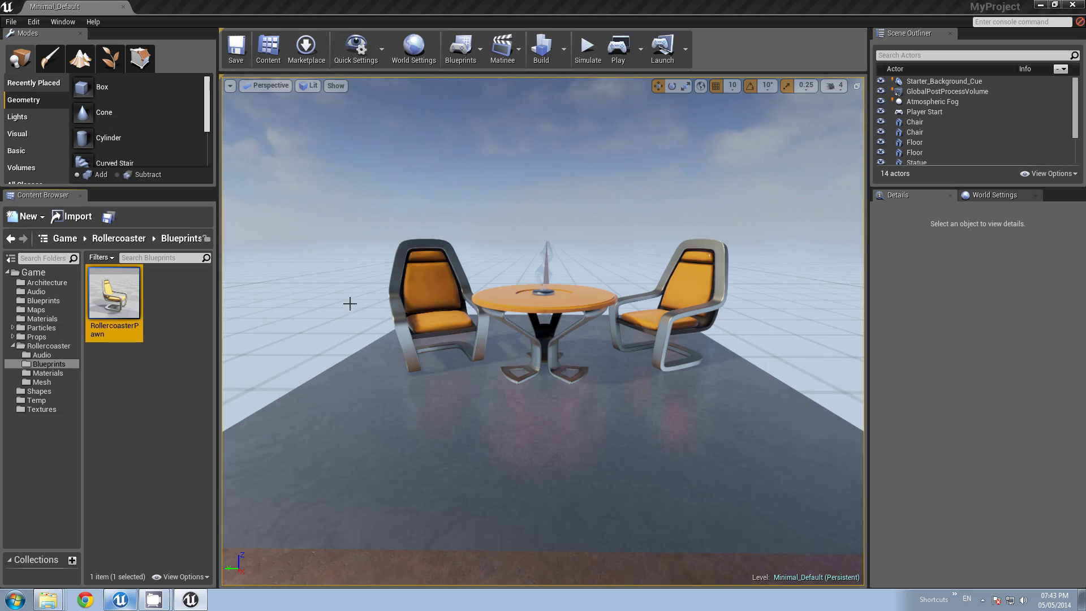
Step: Create a new landscape, lowering its placement so that the terrain lies beneath the floor platform
{"action": "left_click", "coordinate": [80, 57]}
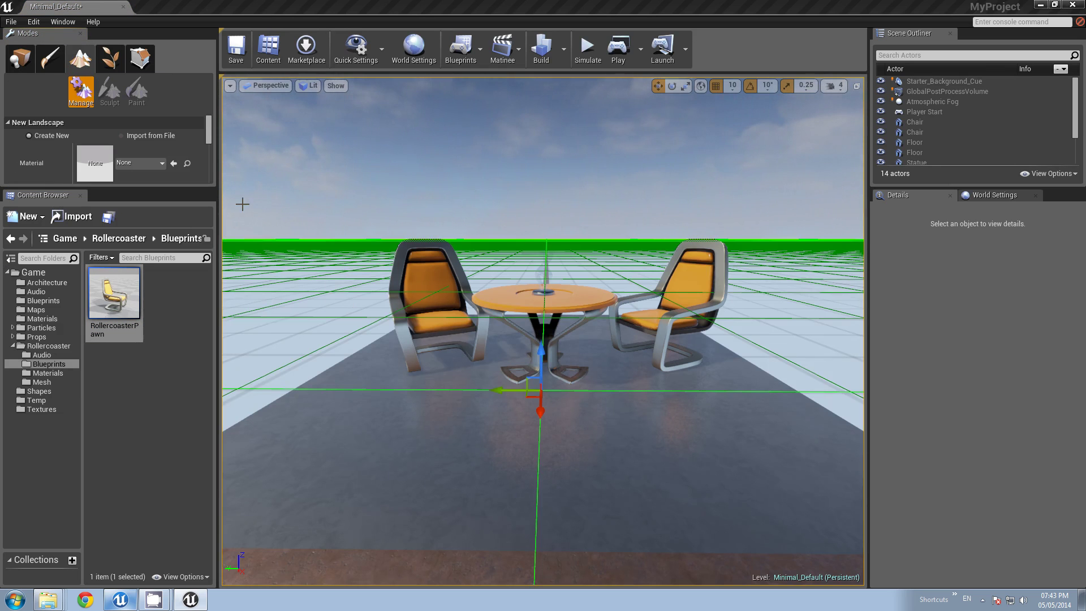
{"action": "mouse_move", "coordinate": [321, 272]}
{"action": "right_mouse_down"}
{"action": "mouse_move", "coordinate": [321, 259]}
{"action": "mouse_move", "coordinate": [314, 273]}
{"action": "right_mouse_up"}
{"action": "key", "text": "s"}
{"action": "key", "text": "d"}
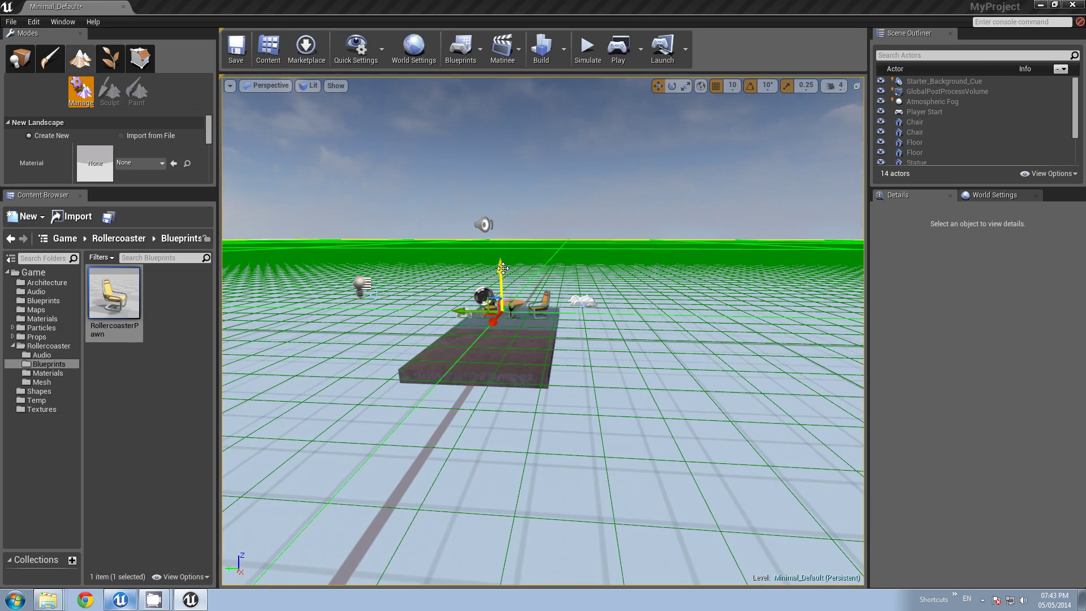
{"action": "left_click_drag", "start_coordinate": [511, 264], "coordinate": [512, 372]}
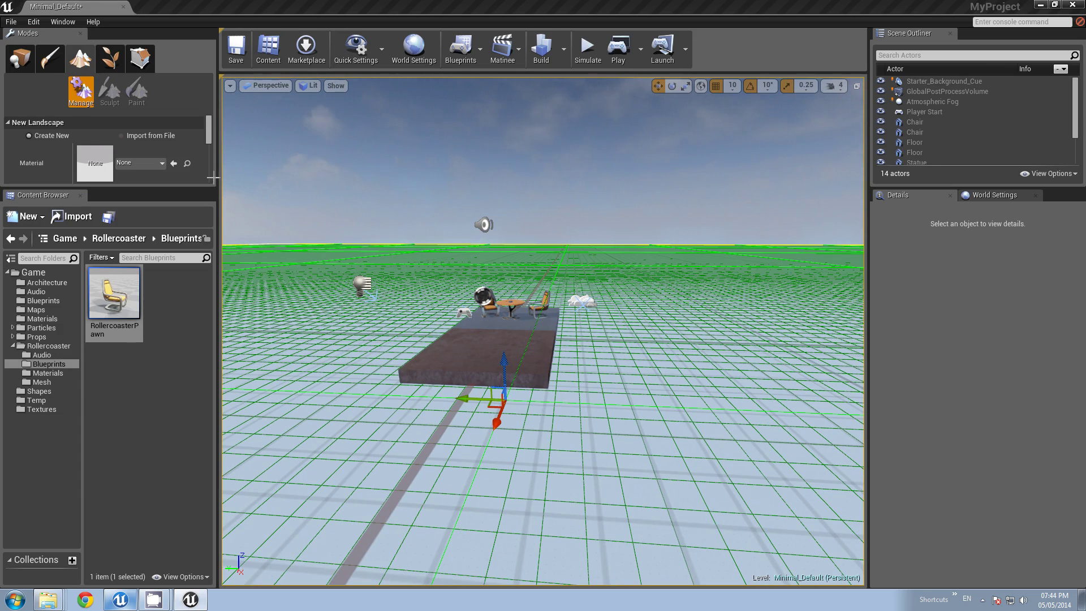
{"action": "left_click_drag", "start_coordinate": [210, 123], "coordinate": [210, 171]}
{"action": "left_click", "coordinate": [190, 174]}
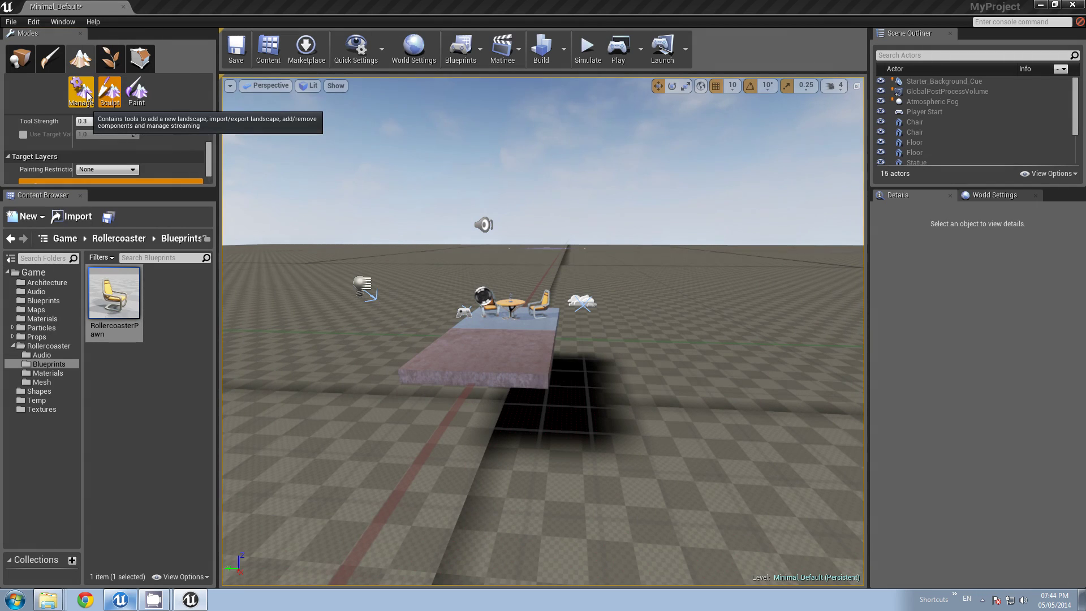
Step: Activate the landscape Edit Splines tool and place a first spline control point on the open terrain near the platform
{"action": "left_click", "coordinate": [84, 95]}
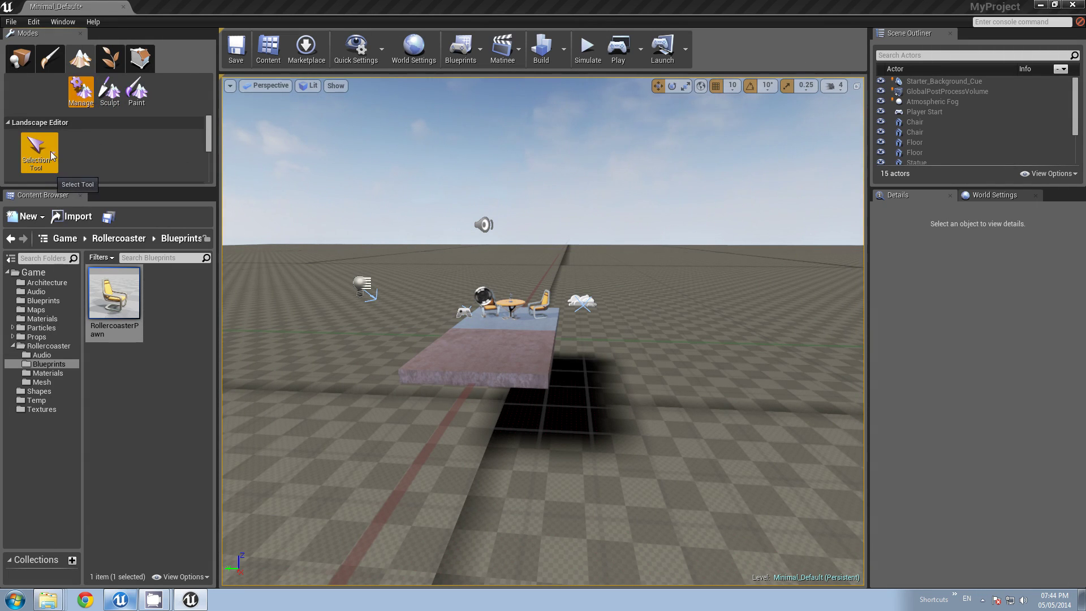
{"action": "left_click", "coordinate": [46, 160]}
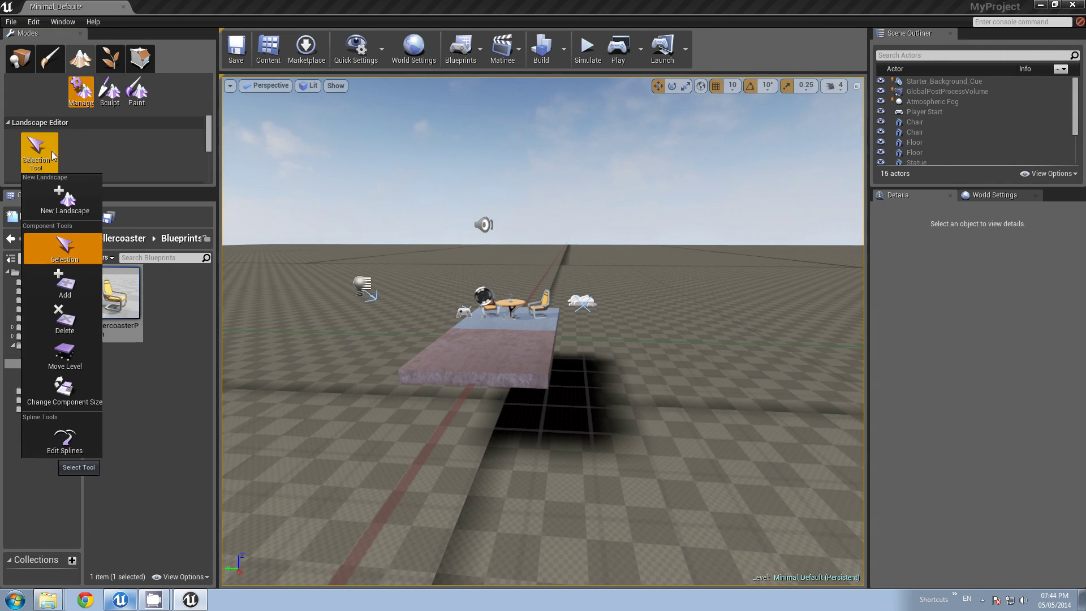
{"action": "left_click", "coordinate": [70, 450]}
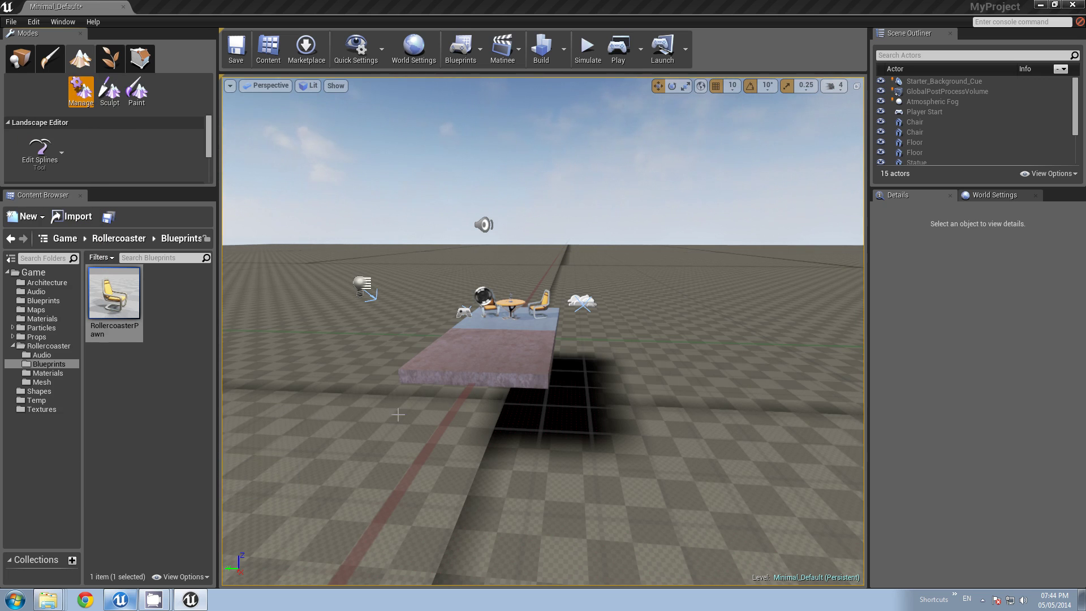
{"action": "right_click_drag", "start_coordinate": [614, 459], "coordinate": [636, 501]}
{"action": "key", "text": "s"}
{"action": "key", "text": "d"}
{"action": "key", "text": "w"}
{"action": "key", "text": "w"}
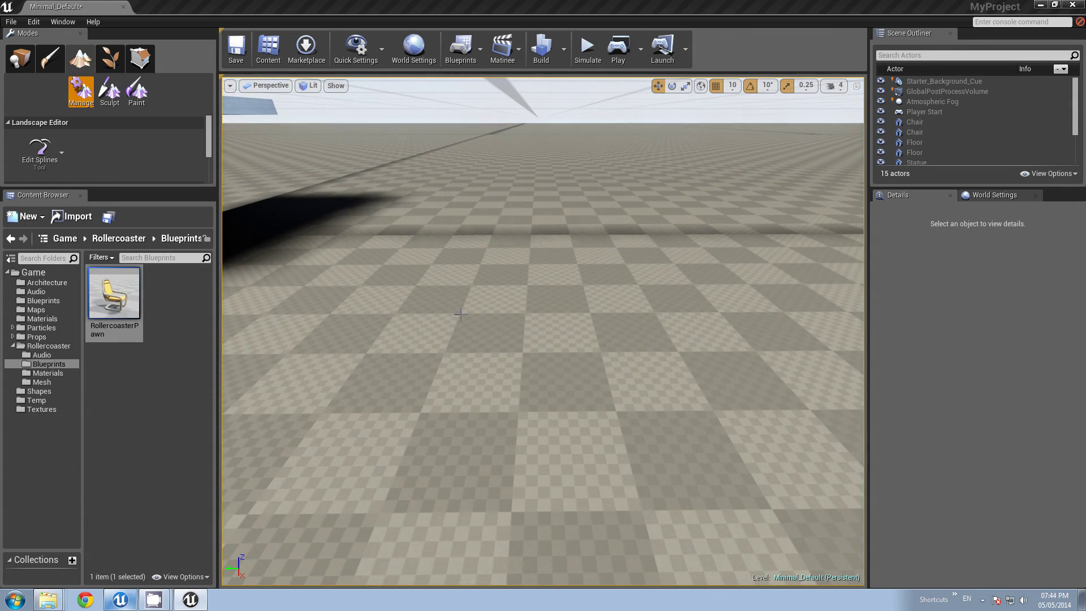
{"action": "left_click", "coordinate": [460, 315], "text": "ctrl"}
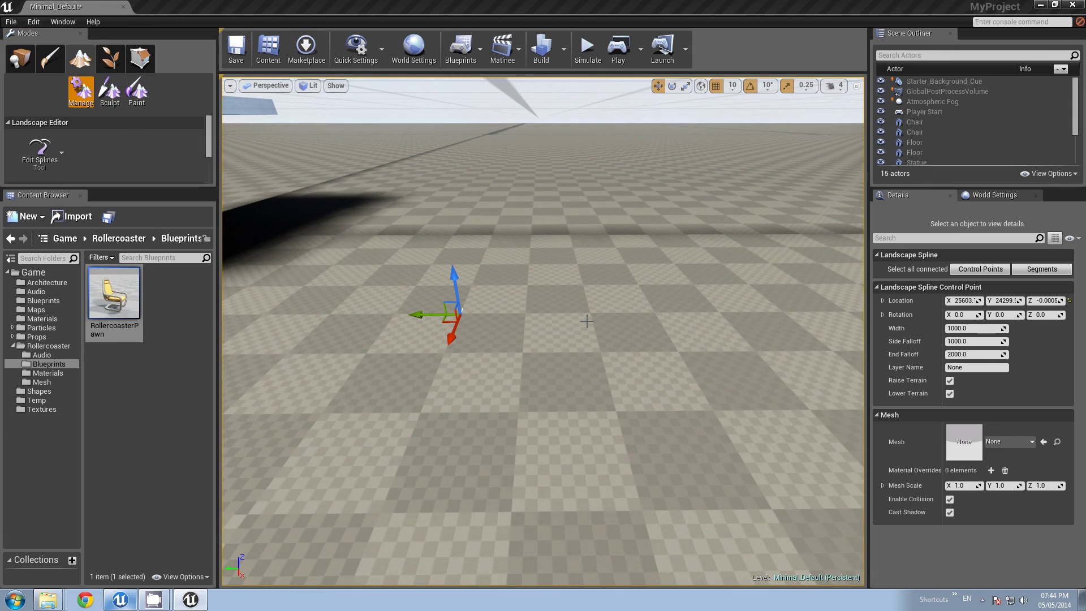
Step: Set the control point's Width, Side Falloff and End Falloff to 100 each
{"action": "left_click", "coordinate": [977, 328]}
{"action": "type", "text": "100"}
{"action": "key", "text": "Return"}
{"action": "left_click", "coordinate": [969, 341]}
{"action": "type", "text": "100"}
{"action": "key", "text": "Return"}
{"action": "left_click", "coordinate": [974, 354]}
{"action": "type", "text": "100"}
{"action": "key", "text": "Return"}
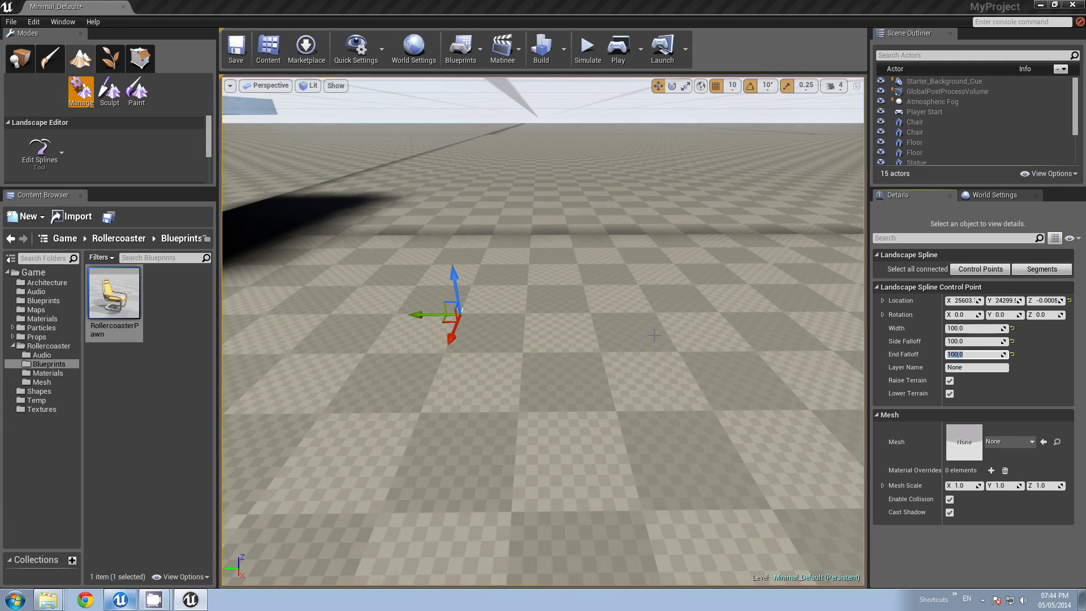
Step: Add a second control point a few terrain tiles away from the first to form a straight spline segment
{"action": "right_click_drag", "start_coordinate": [644, 305], "coordinate": [643, 312]}
{"action": "key", "text": "d"}
{"action": "mouse_move", "coordinate": [646, 275]}
{"action": "right_mouse_down"}
{"action": "mouse_move", "coordinate": [667, 280]}
{"action": "mouse_move", "coordinate": [646, 275]}
{"action": "right_mouse_up"}
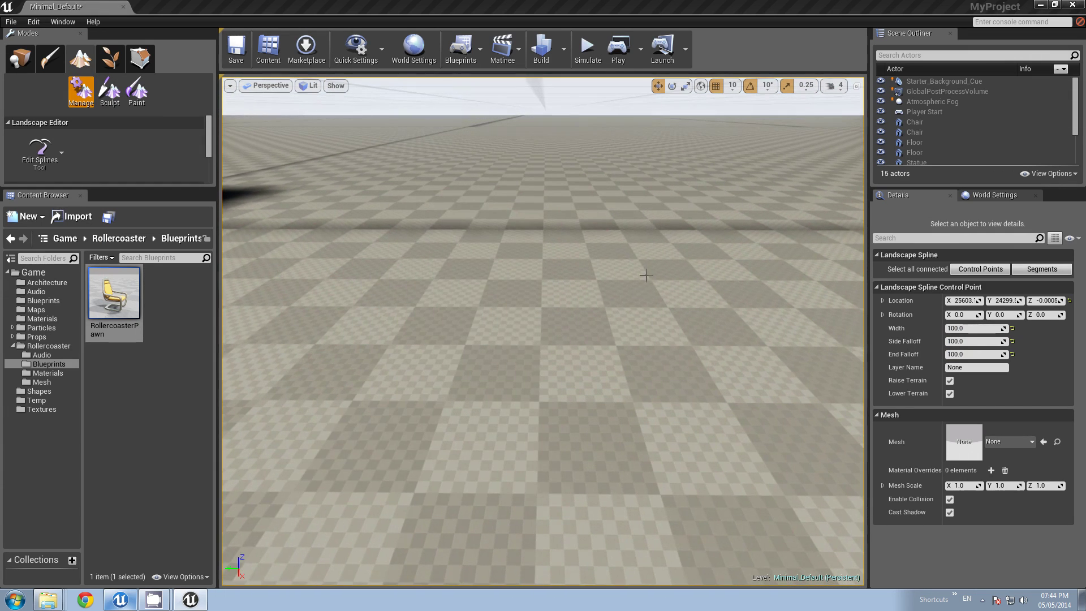
{"action": "left_click", "coordinate": [607, 306], "text": "ctrl"}
{"action": "right_click_drag", "start_coordinate": [487, 374], "coordinate": [434, 365]}
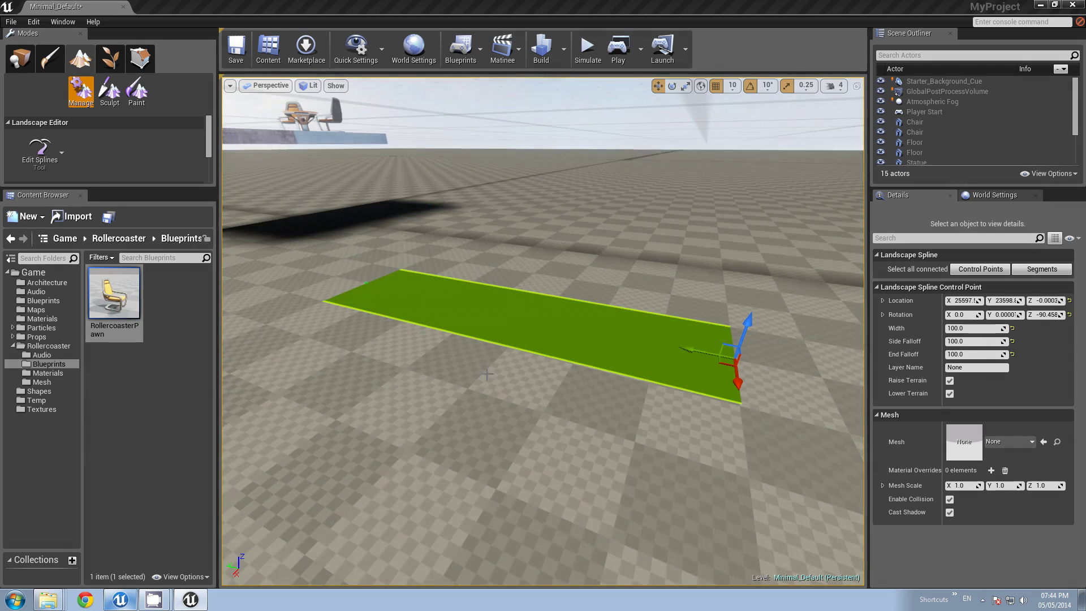
Step: Add a spline mesh element to the segment and assign the Track_Spline mesh to it
{"action": "left_click", "coordinate": [583, 334]}
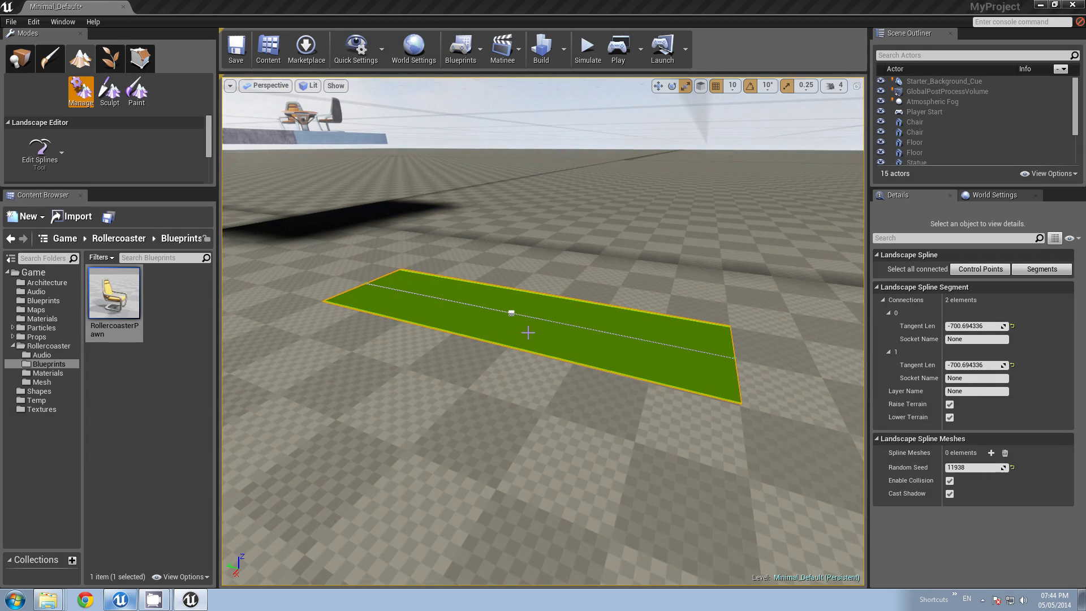
{"action": "left_click", "coordinate": [991, 453]}
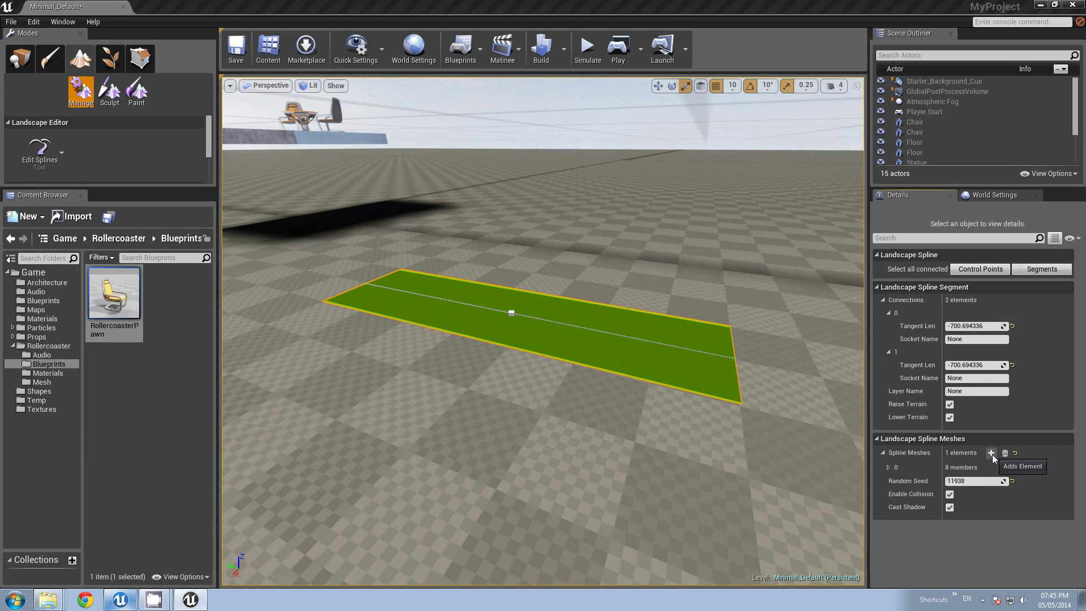
{"action": "left_click", "coordinate": [888, 468]}
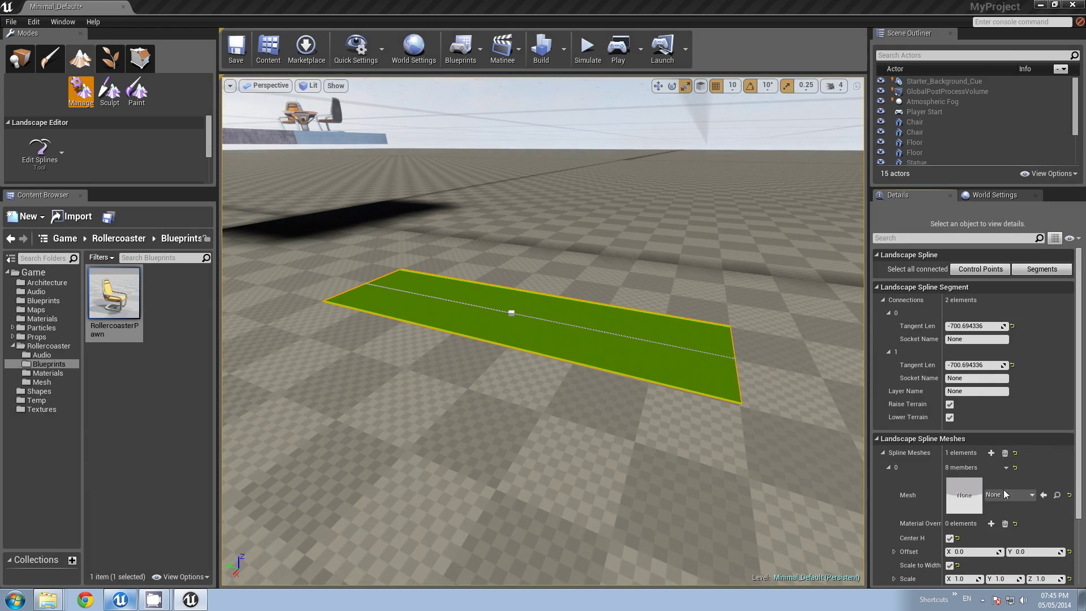
{"action": "left_click", "coordinate": [1033, 496]}
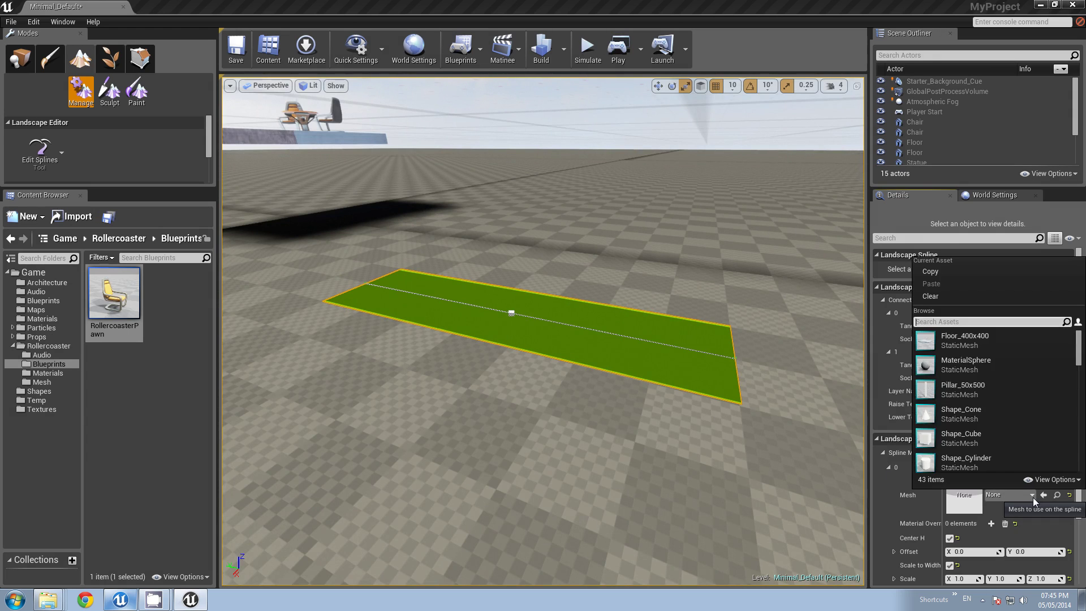
{"action": "type", "text": "trac"}
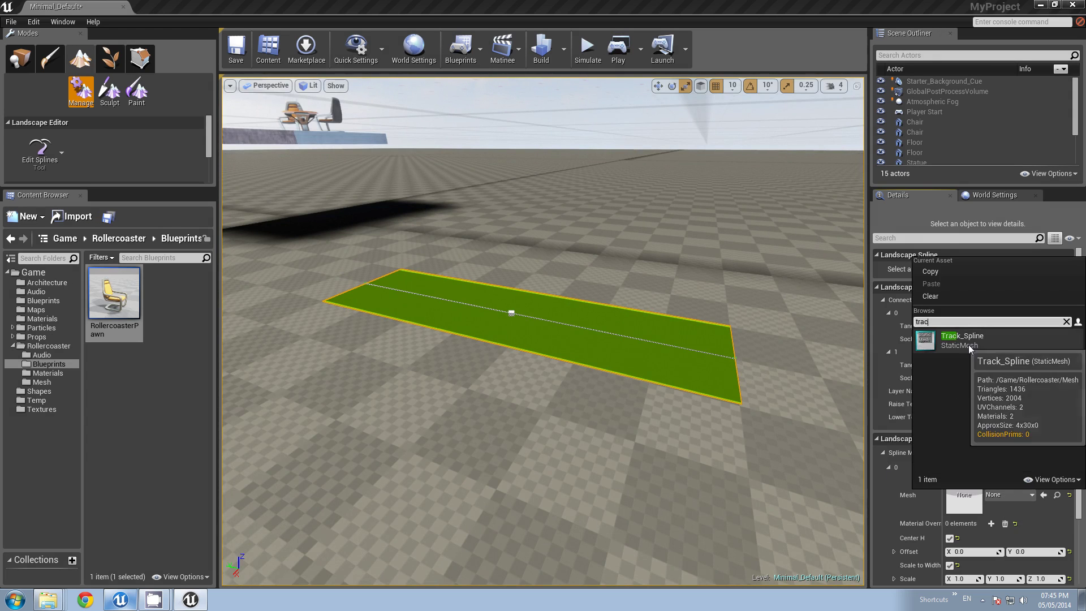
{"action": "left_click", "coordinate": [968, 344]}
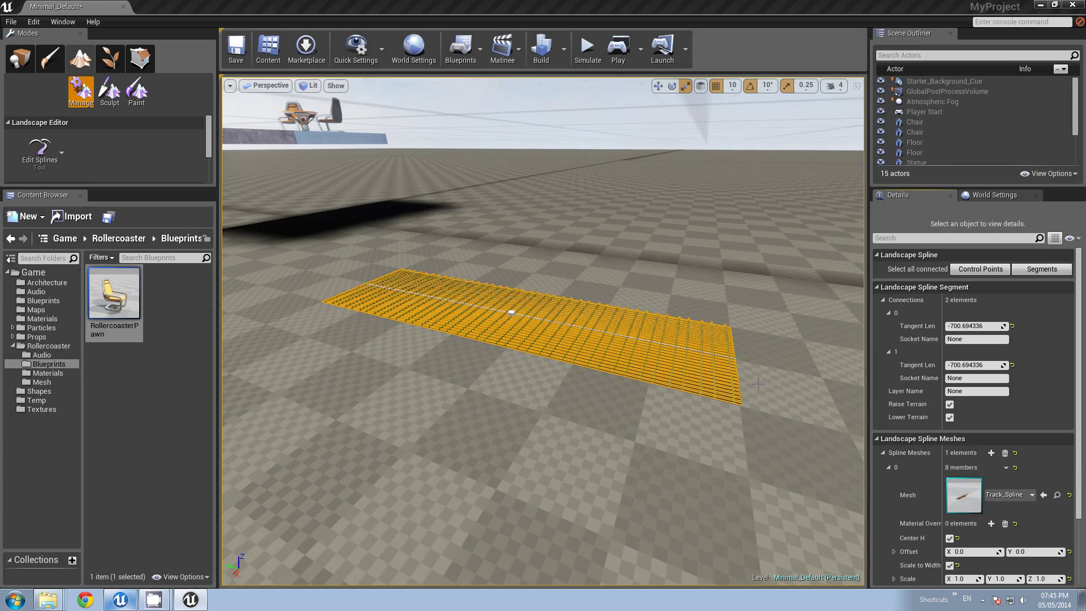
Step: Set the Forward Axis of the segment's track mesh to Y
{"action": "mouse_move", "coordinate": [739, 386]}
{"action": "right_mouse_down"}
{"action": "mouse_move", "coordinate": [738, 373]}
{"action": "mouse_move", "coordinate": [739, 397]}
{"action": "right_mouse_up"}
{"action": "key", "text": "w"}
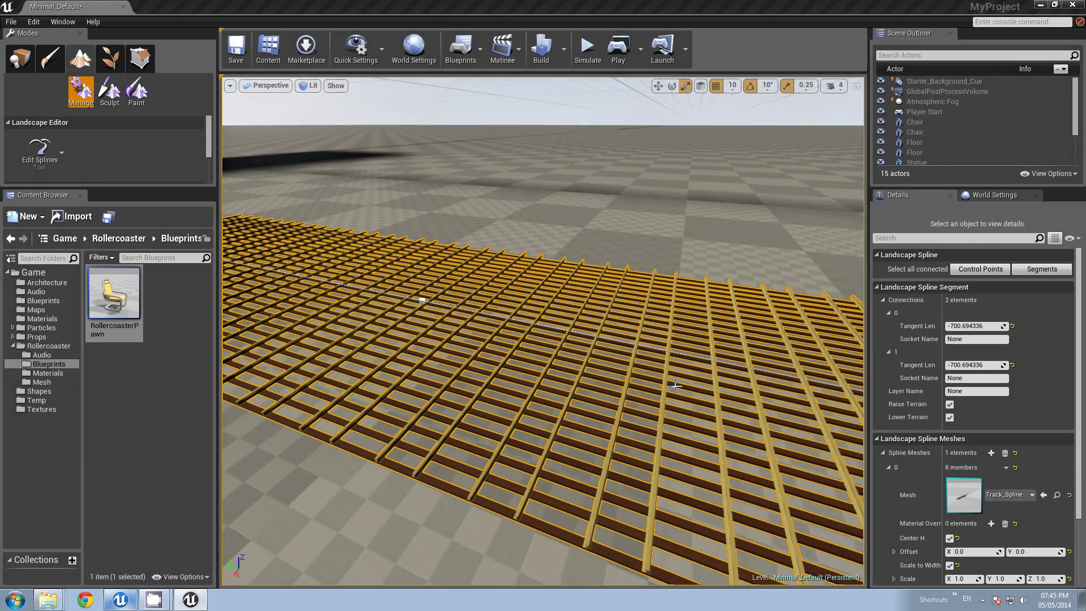
{"action": "left_click_drag", "start_coordinate": [1078, 484], "coordinate": [1078, 538]}
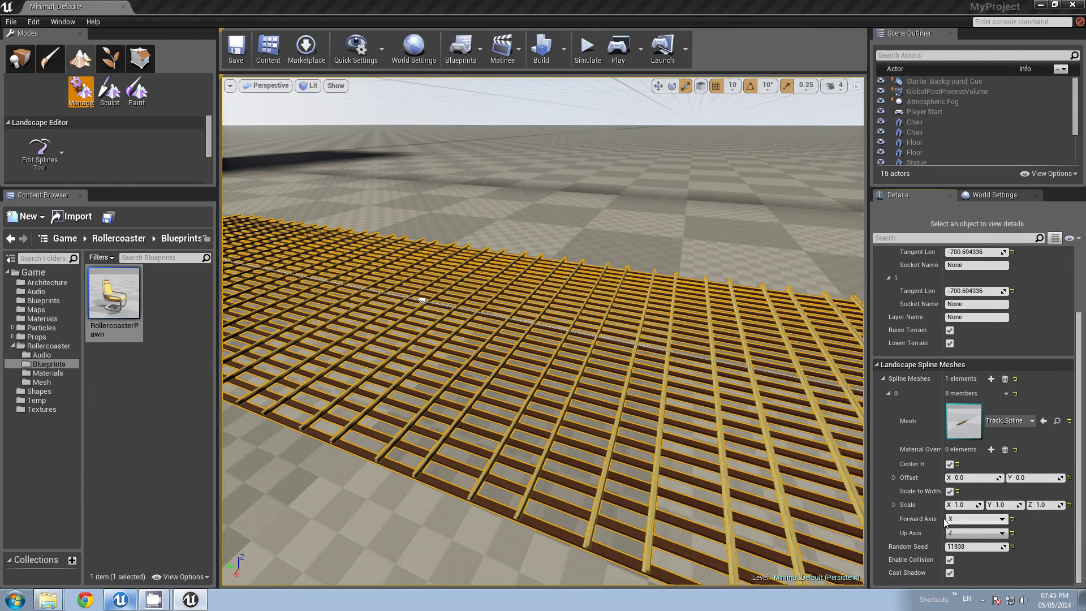
{"action": "left_click", "coordinate": [968, 518]}
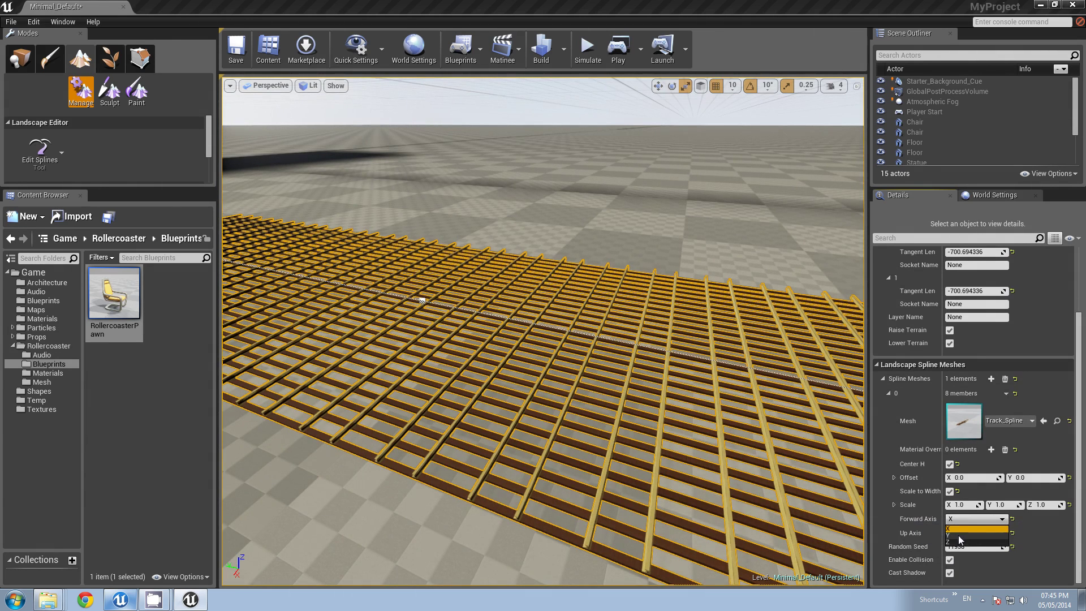
{"action": "left_click", "coordinate": [958, 536]}
{"action": "key", "text": "f"}
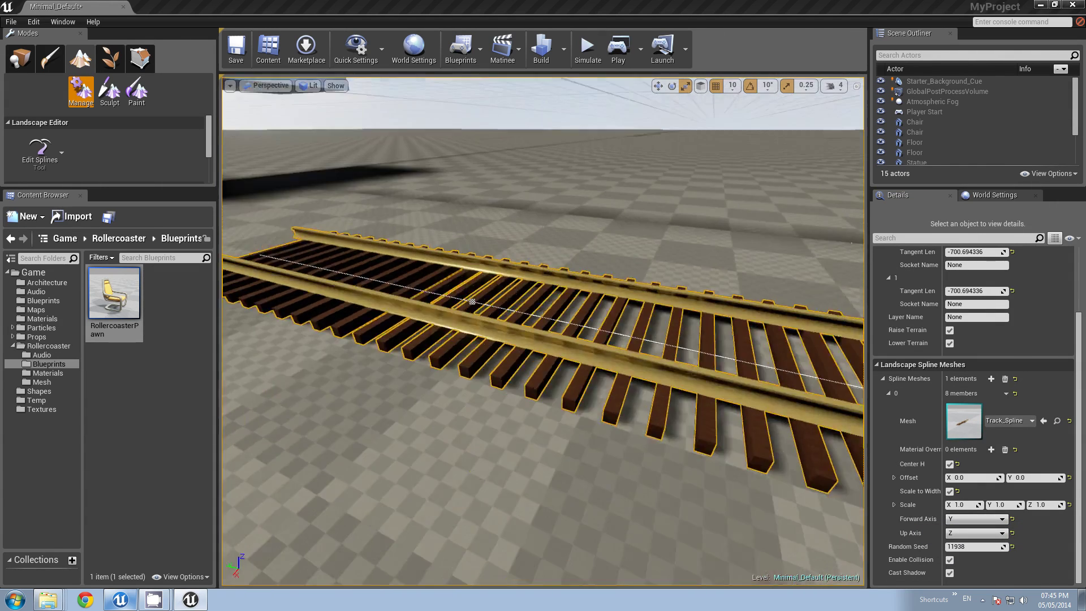
Step: Move the second control point farther from the first to lengthen the straight track, to about X 25638, Y 23059
{"action": "right_click_drag", "start_coordinate": [543, 331], "coordinate": [461, 334]}
{"action": "key", "text": "w"}
{"action": "right_click_drag", "start_coordinate": [442, 399], "coordinate": [441, 412]}
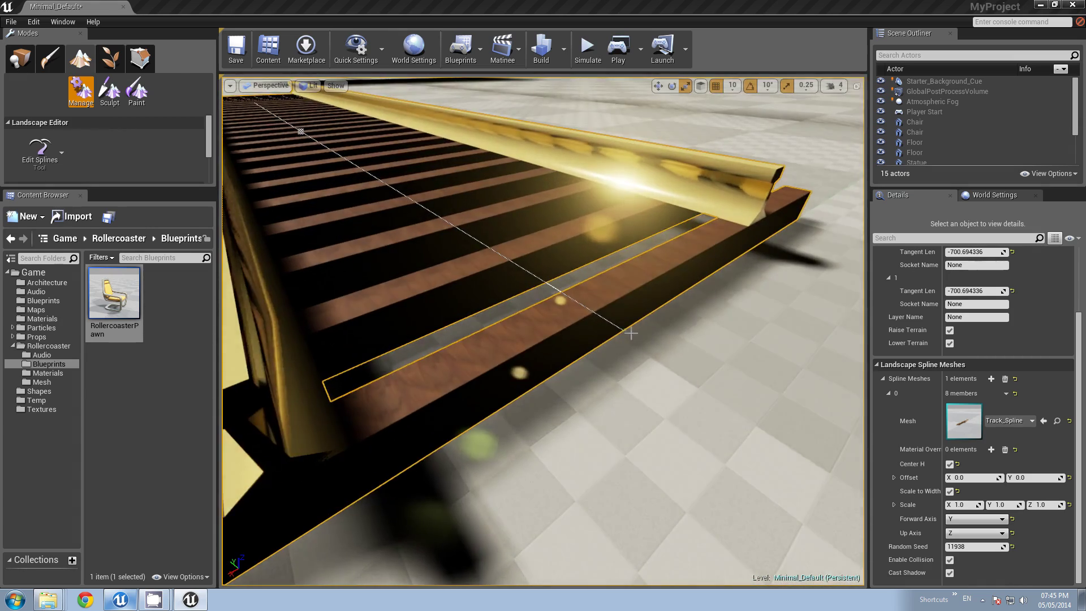
{"action": "left_click", "coordinate": [625, 330]}
{"action": "key", "text": "w"}
{"action": "scroll", "coordinate": [484, 322], "scroll_direction": "down", "scroll_amount": 10}
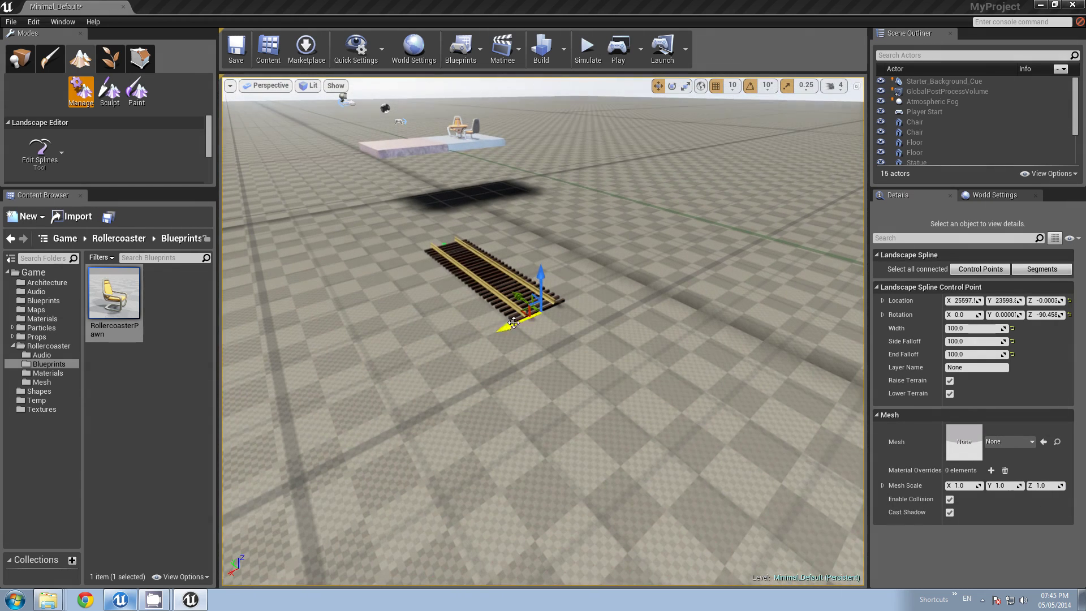
{"action": "left_click_drag", "start_coordinate": [519, 299], "coordinate": [670, 421]}
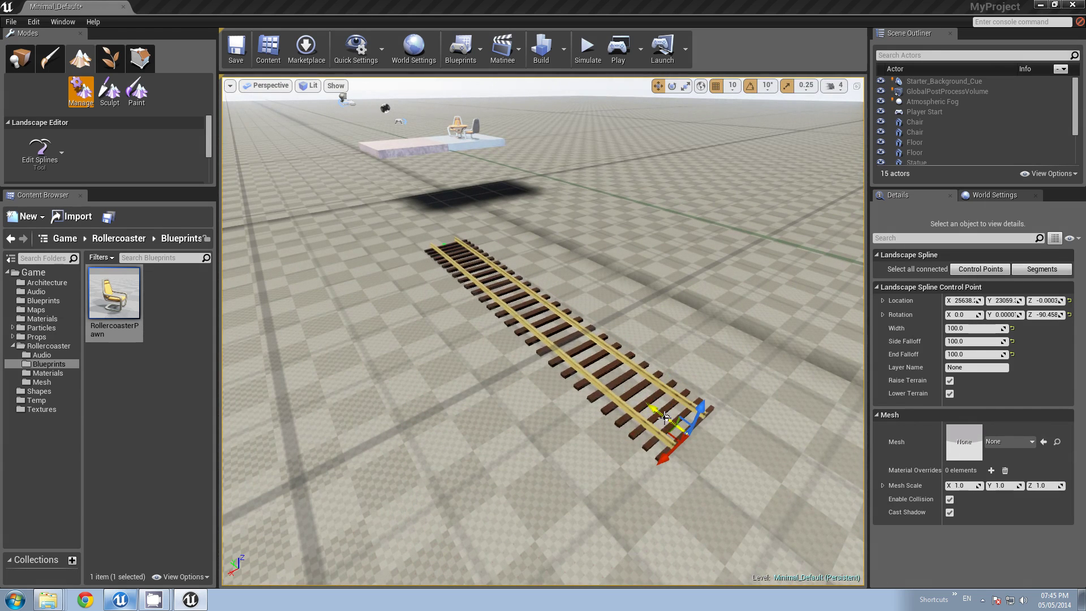
Step: Extend the track with two more control points, curving it away and back toward the platform side
{"action": "right_click_drag", "start_coordinate": [462, 411], "coordinate": [555, 423]}
{"action": "key", "text": "a"}
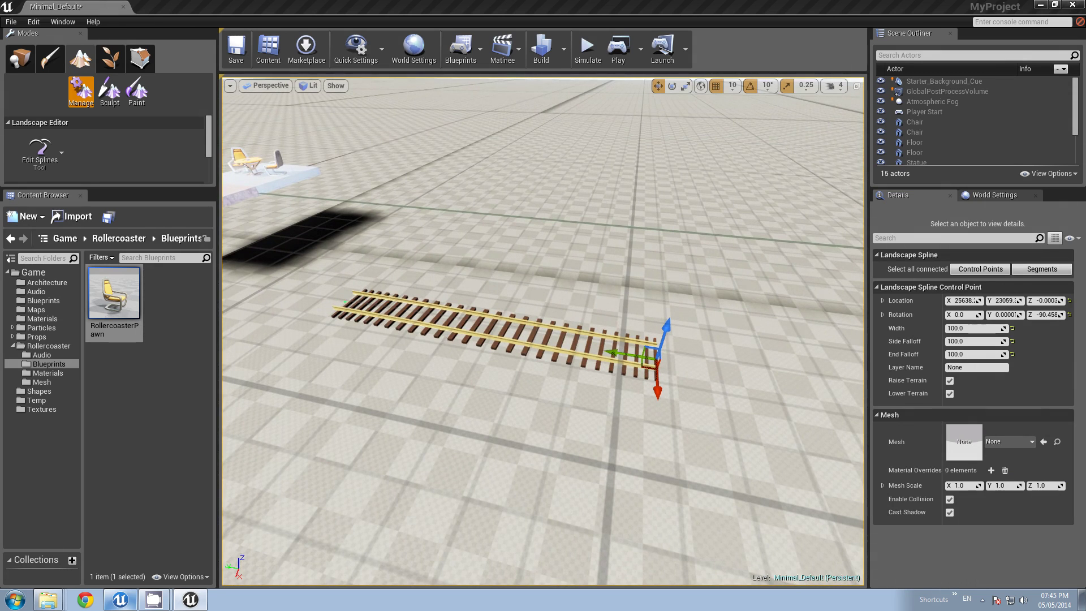
{"action": "key", "text": "d"}
{"action": "right_click_drag", "start_coordinate": [541, 339], "coordinate": [489, 362]}
{"action": "key", "text": "s"}
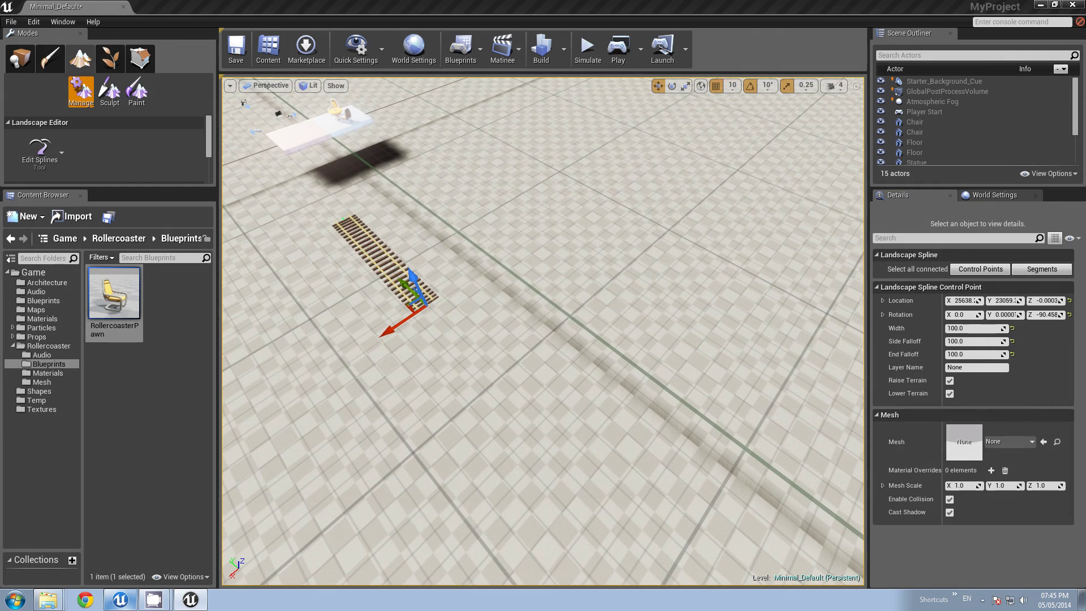
{"action": "left_click", "coordinate": [619, 300], "text": "ctrl"}
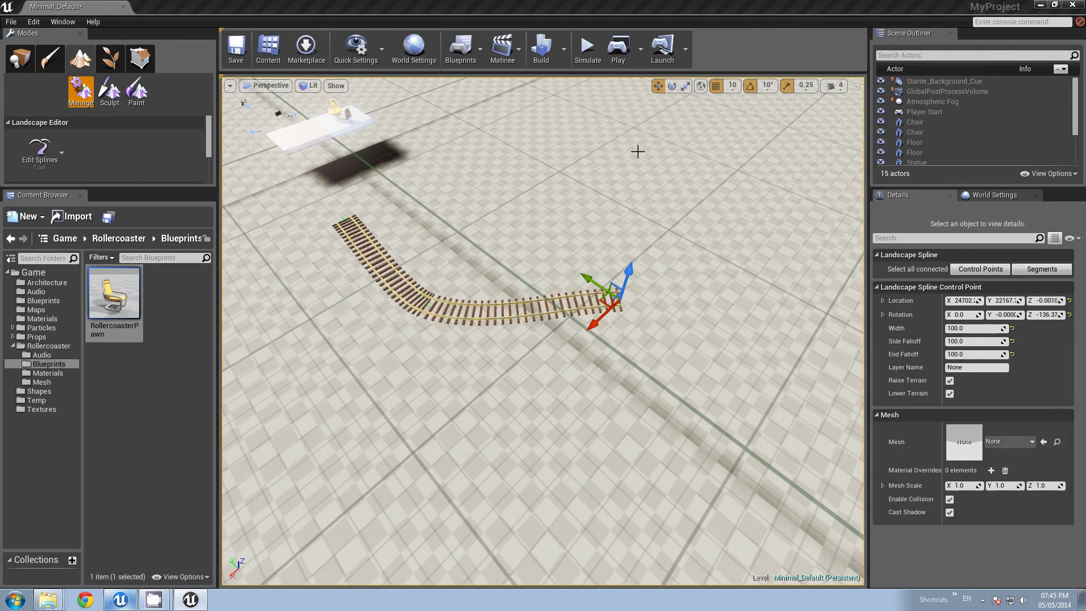
{"action": "left_click", "coordinate": [553, 131], "text": "ctrl"}
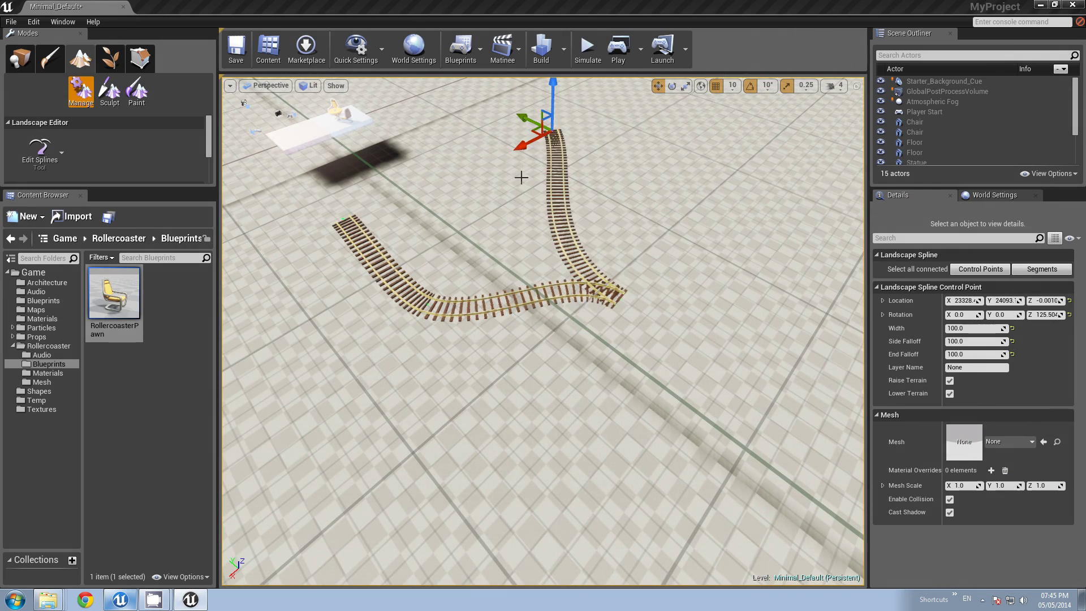
Step: Connect the last control point to the track's first control point to close the loop
{"action": "key", "text": "w"}
{"action": "right_click_drag", "start_coordinate": [450, 143], "coordinate": [428, 99]}
{"action": "key", "text": "w"}
{"action": "key", "text": "a"}
{"action": "right_click_drag", "start_coordinate": [605, 149], "coordinate": [649, 145]}
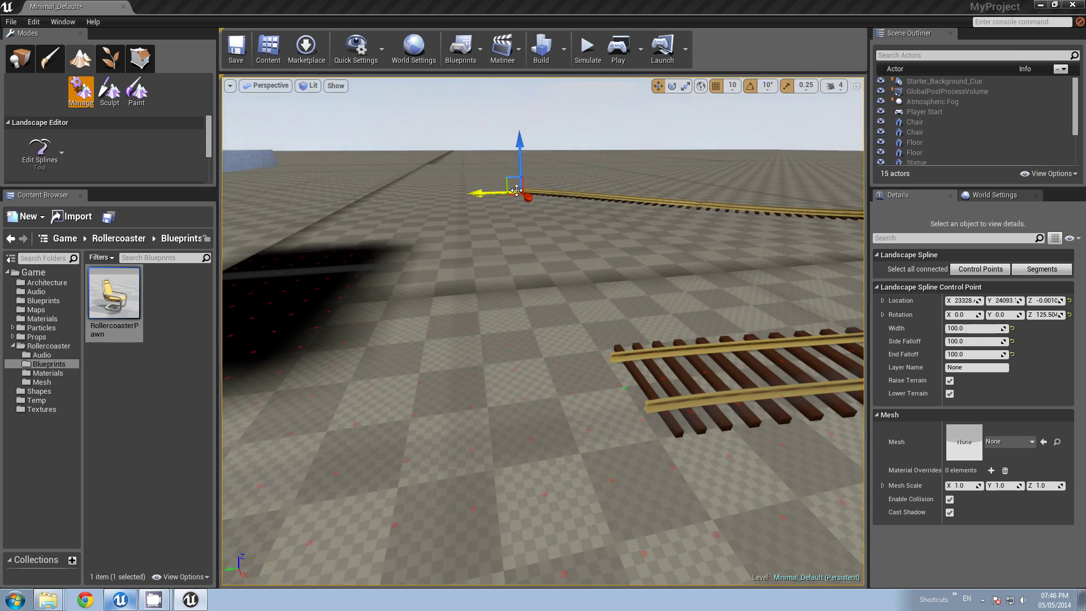
{"action": "right_click_drag", "start_coordinate": [527, 301], "coordinate": [566, 334]}
{"action": "key", "text": "w"}
{"action": "left_click", "coordinate": [567, 283], "text": "ctrl"}
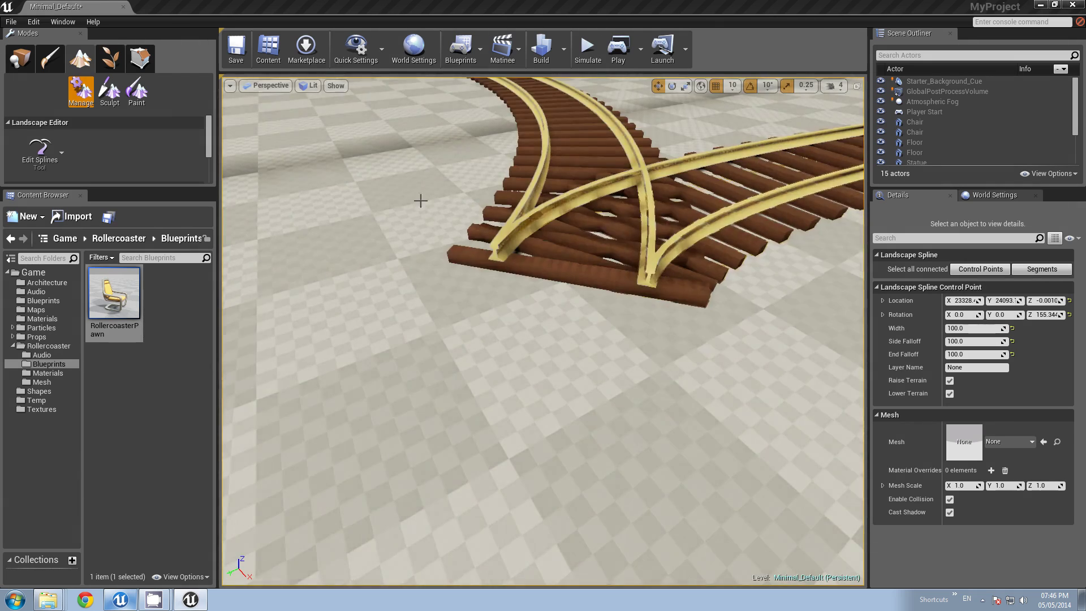
Step: Rotate the track's control point at about X 24702, Y 22167 to a Z rotation of about -175.4° to smooth its curve
{"action": "key", "text": "s"}
{"action": "right_click_drag", "start_coordinate": [420, 201], "coordinate": [379, 203]}
{"action": "key", "text": "d"}
{"action": "right_click_drag", "start_coordinate": [682, 166], "coordinate": [639, 160]}
{"action": "left_click", "coordinate": [722, 227]}
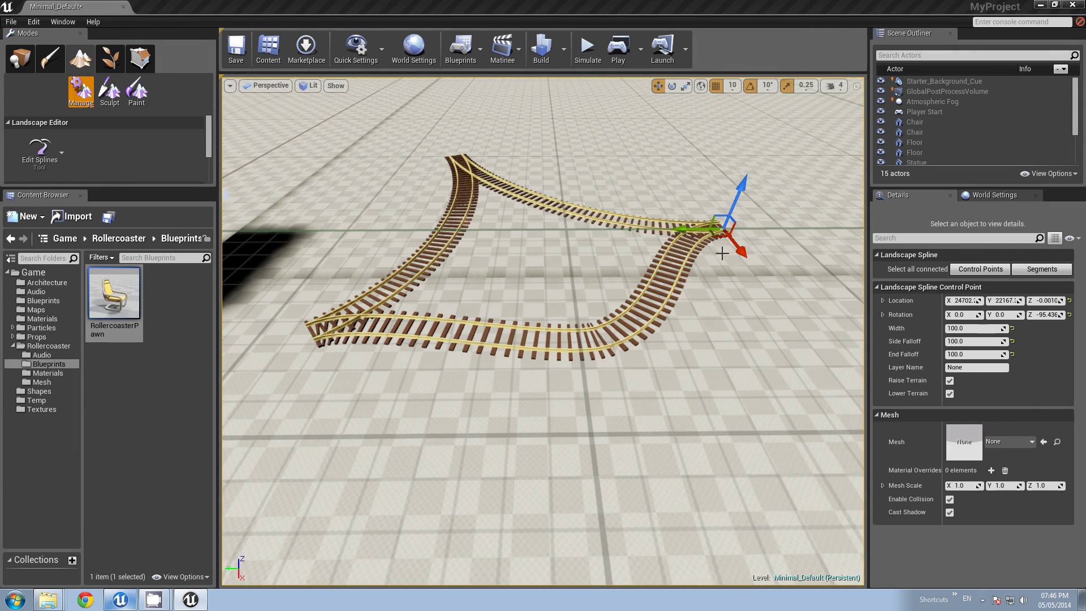
{"action": "right_click_drag", "start_coordinate": [707, 257], "coordinate": [692, 257]}
{"action": "key", "text": "e"}
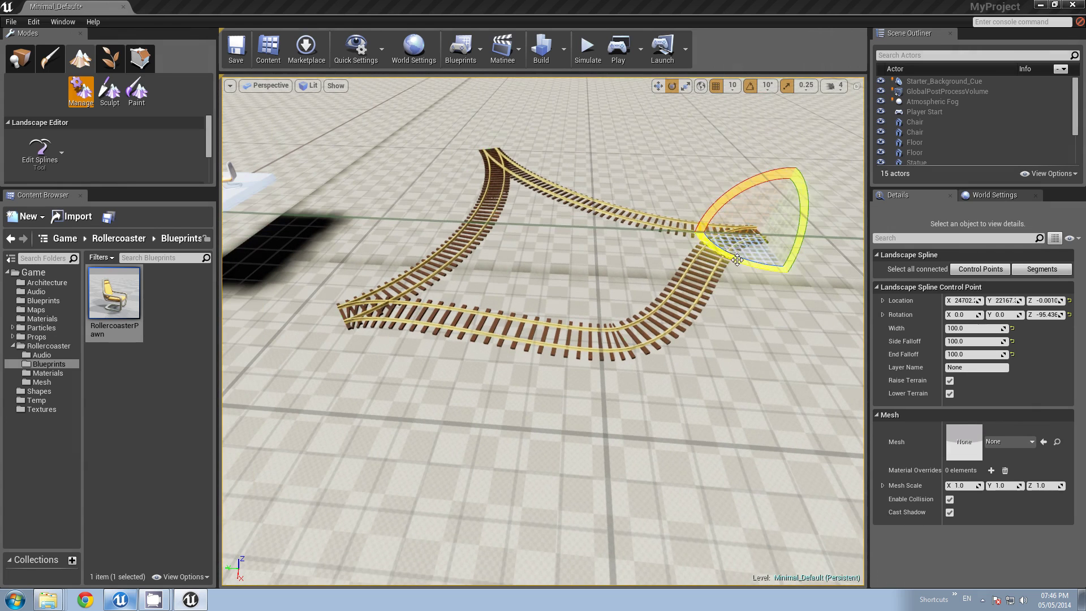
{"action": "left_click_drag", "start_coordinate": [735, 257], "coordinate": [747, 258]}
{"action": "left_click_drag", "start_coordinate": [679, 300], "coordinate": [780, 217]}
Step: Rotate the control point at about X 23328, Y 24093 to a Z rotation of about 45.3° to remove its sharp corner
{"action": "left_click", "coordinate": [489, 148]}
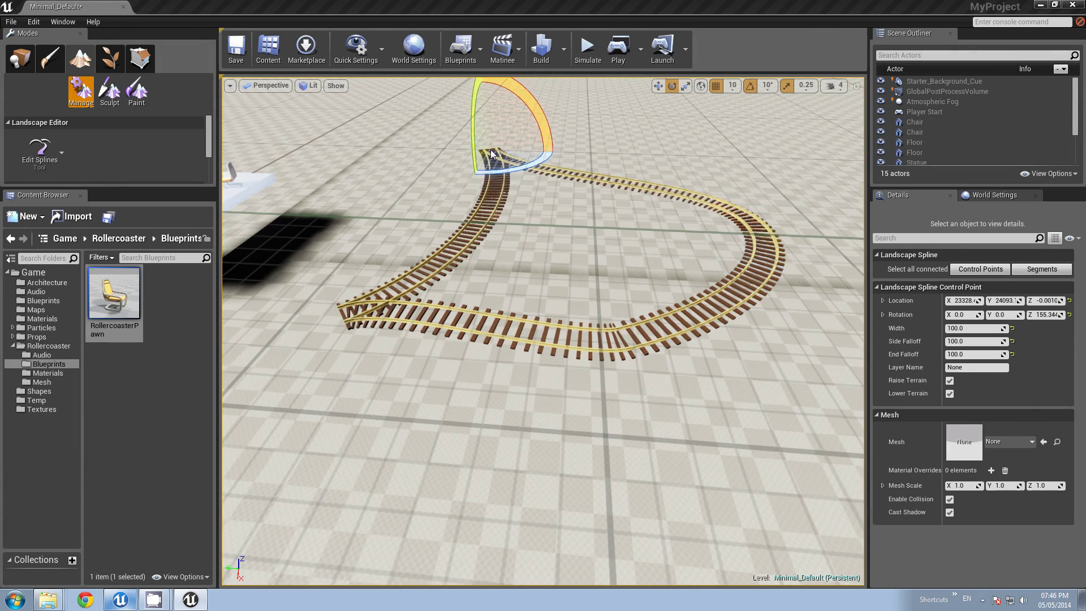
{"action": "left_click_drag", "start_coordinate": [505, 170], "coordinate": [551, 172]}
{"action": "left_click_drag", "start_coordinate": [480, 138], "coordinate": [490, 210]}
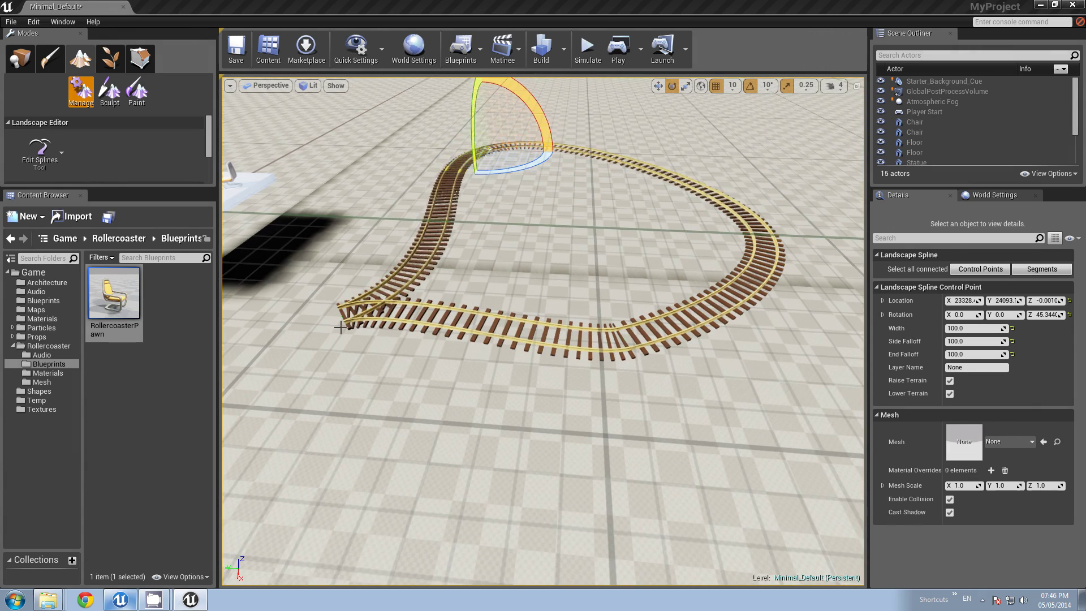
Step: Rotate the remaining sharp control point near X 25603, Y 24299 to a Z rotation of about 128.4° to round the loop
{"action": "left_click", "coordinate": [341, 317]}
{"action": "left_click_drag", "start_coordinate": [385, 342], "coordinate": [346, 358]}
{"action": "left_click_drag", "start_coordinate": [408, 298], "coordinate": [447, 328]}
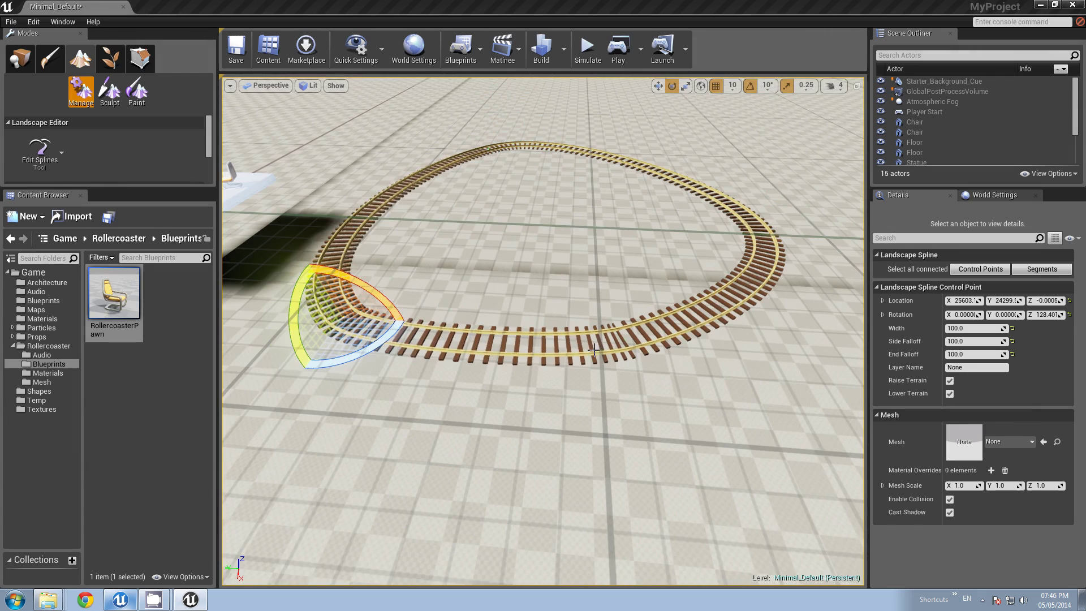
{"action": "mouse_move", "coordinate": [589, 347]}
{"action": "right_mouse_down"}
{"action": "mouse_move", "coordinate": [582, 325]}
{"action": "mouse_move", "coordinate": [578, 336]}
{"action": "right_mouse_up"}
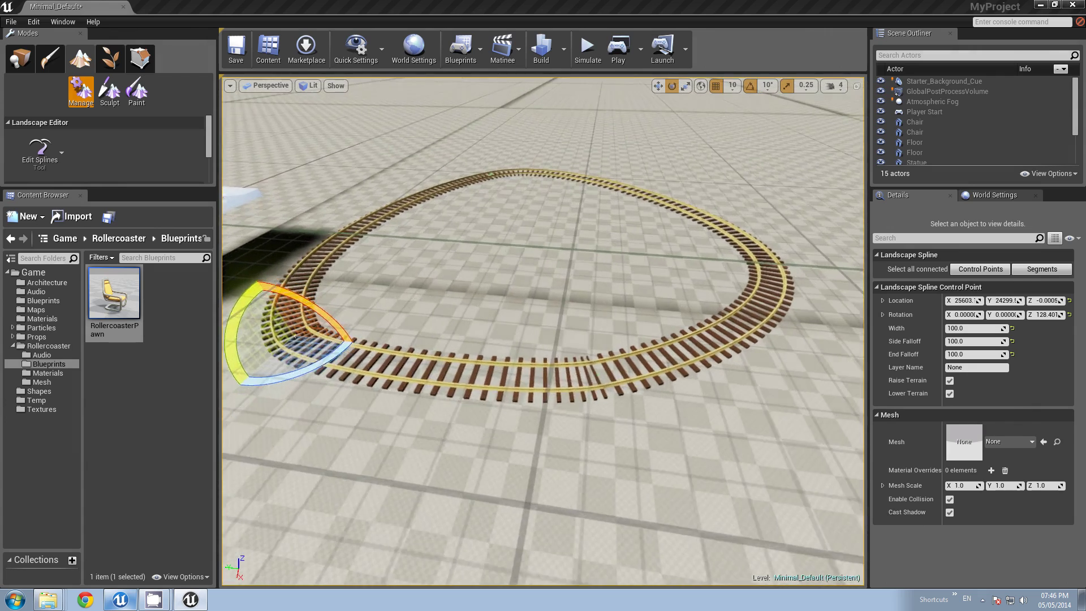
Step: Leave landscape editing and move the Player Start onto the track, to about X 425, Y -1950, Z -146
{"action": "right_click_drag", "start_coordinate": [543, 331], "coordinate": [390, 273]}
{"action": "left_click", "coordinate": [20, 59]}
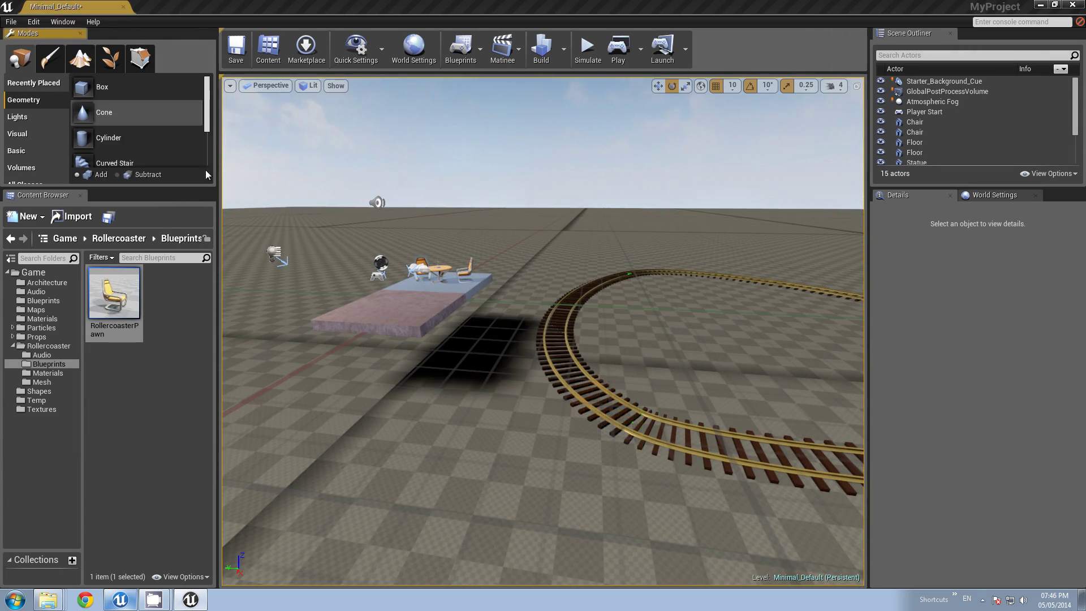
{"action": "left_click", "coordinate": [378, 276]}
{"action": "right_click_drag", "start_coordinate": [359, 326], "coordinate": [435, 348]}
{"action": "right_click_drag", "start_coordinate": [326, 342], "coordinate": [297, 358]}
{"action": "key", "text": "space"}
{"action": "left_click_drag", "start_coordinate": [322, 249], "coordinate": [777, 291]}
{"action": "left_click_drag", "start_coordinate": [805, 208], "coordinate": [803, 276]}
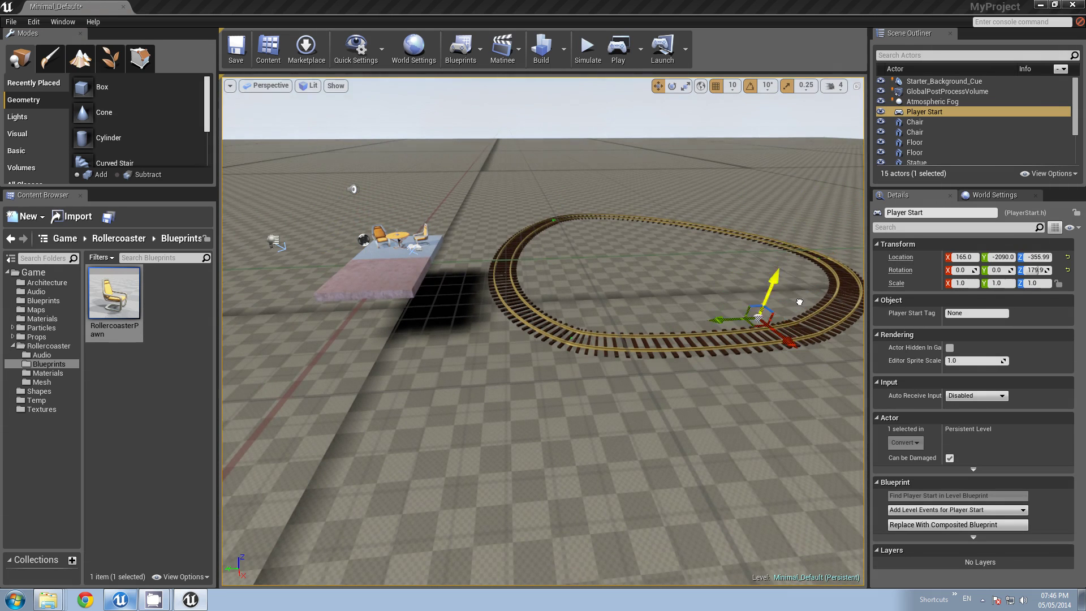
{"action": "key", "text": "f"}
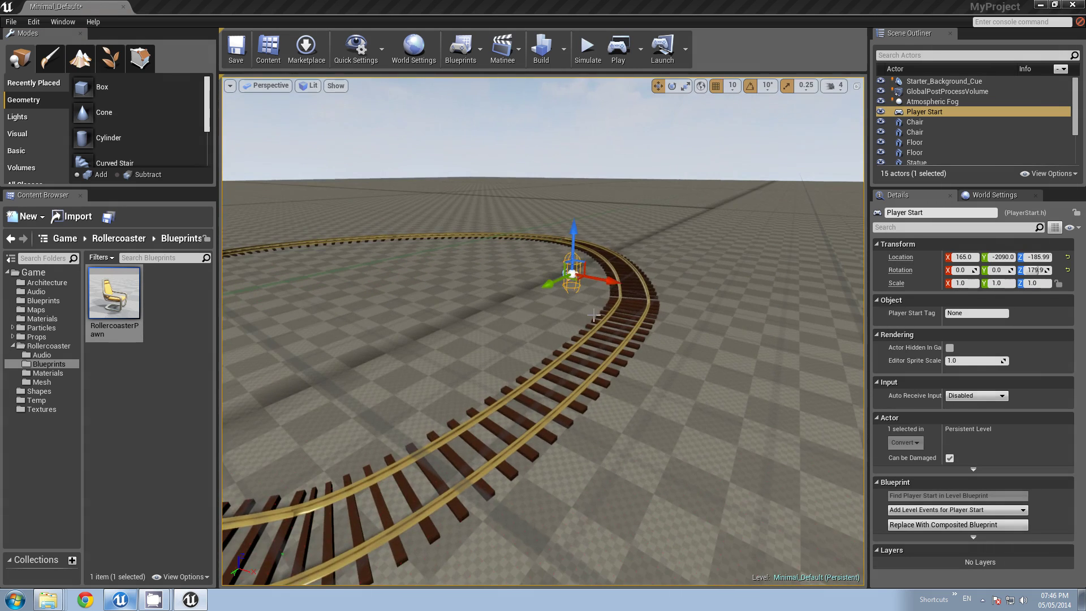
{"action": "left_click_drag", "start_coordinate": [605, 284], "coordinate": [595, 319]}
{"action": "left_click_drag", "start_coordinate": [618, 259], "coordinate": [619, 245]}
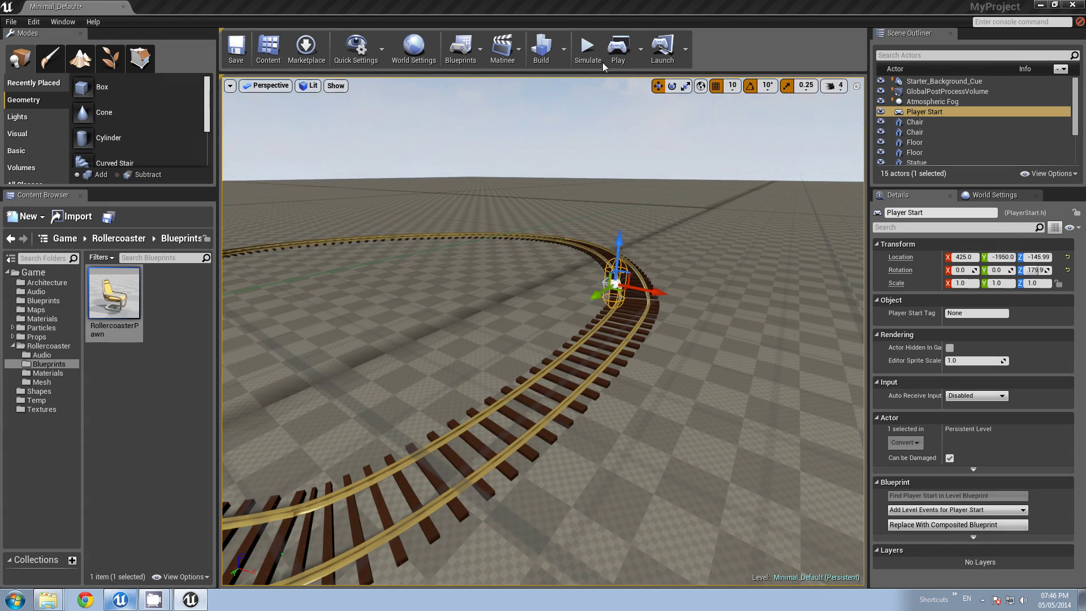
Step: Play the level in the selected viewport to check the pawn's start on the track, and stop the session
{"action": "left_click", "coordinate": [640, 48]}
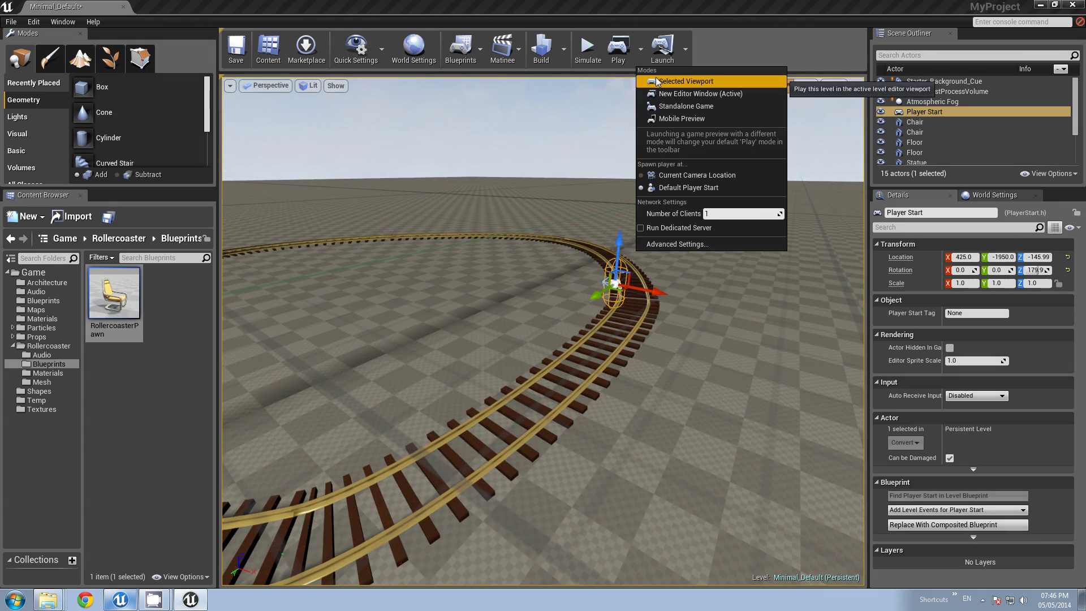
{"action": "left_click", "coordinate": [657, 81]}
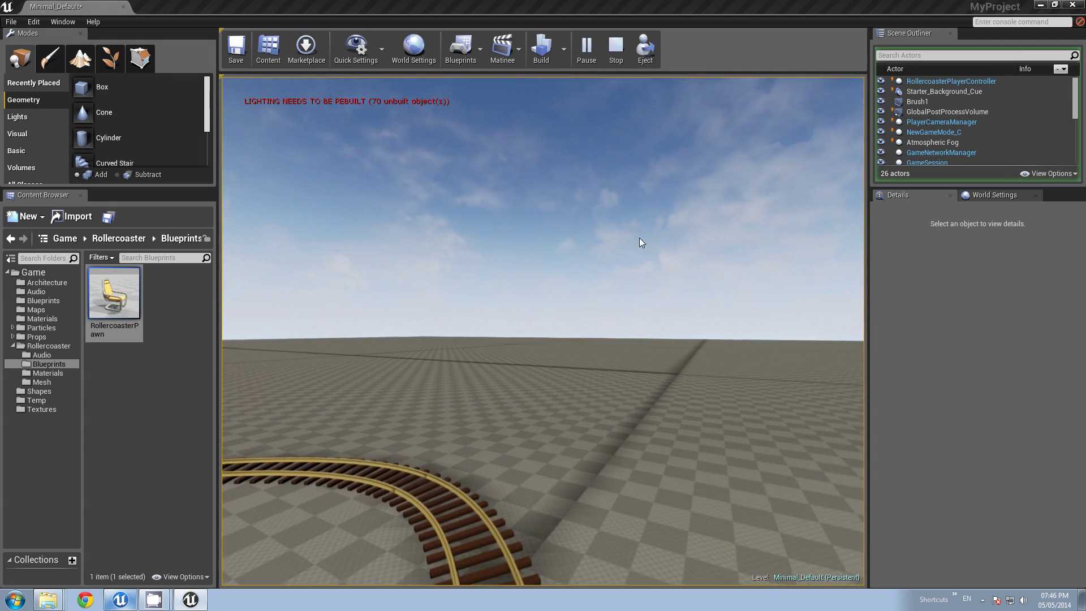
{"action": "left_click", "coordinate": [621, 50]}
{"action": "right_click_drag", "start_coordinate": [615, 339], "coordinate": [481, 408]}
{"action": "key", "text": "s"}
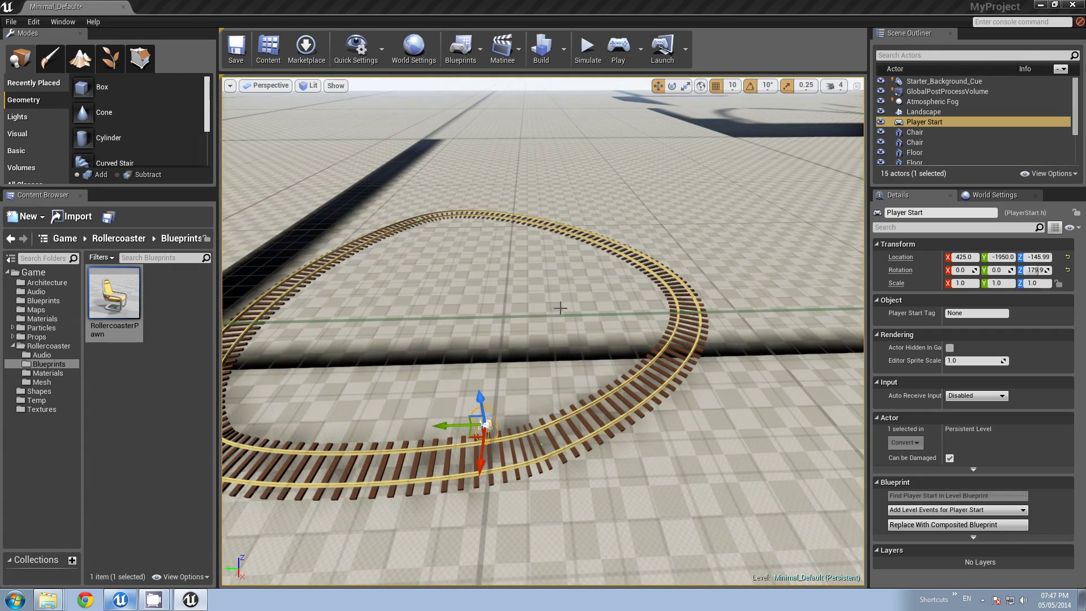
Step: Open the Level Blueprint and inspect the nodes that set the Rollercoaster Controller and Rollercoaster Pawn variables
{"action": "left_click", "coordinate": [461, 48]}
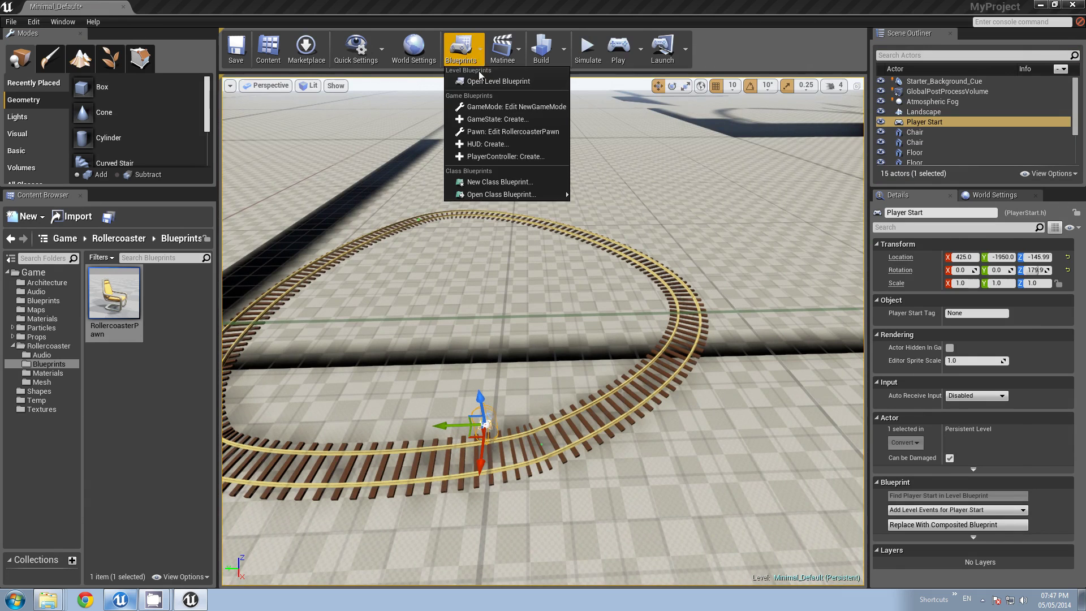
{"action": "left_click", "coordinate": [478, 81]}
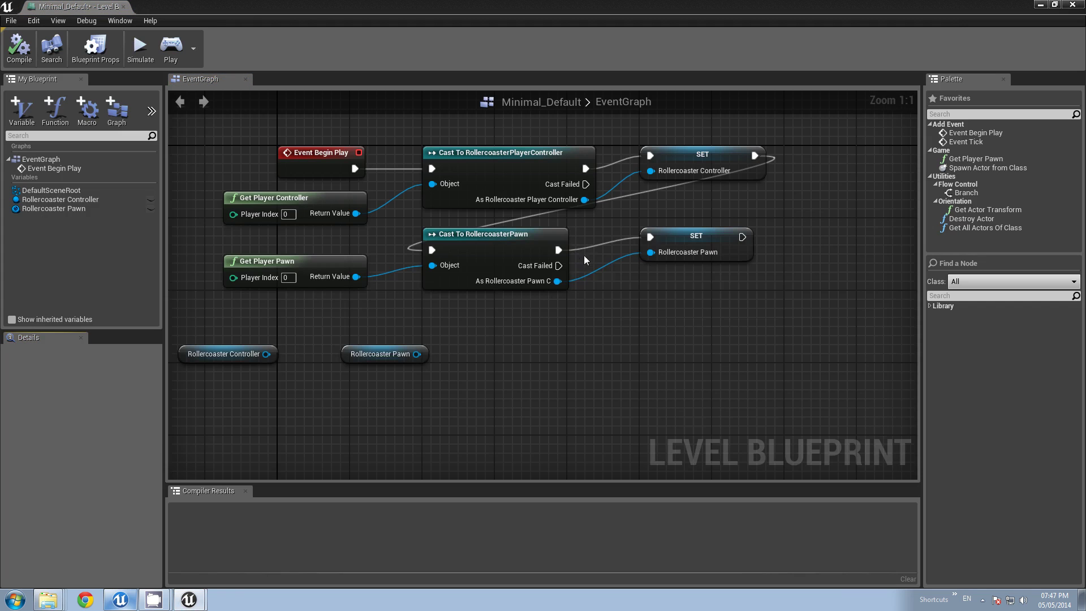
{"action": "right_click_drag", "start_coordinate": [507, 366], "coordinate": [558, 332]}
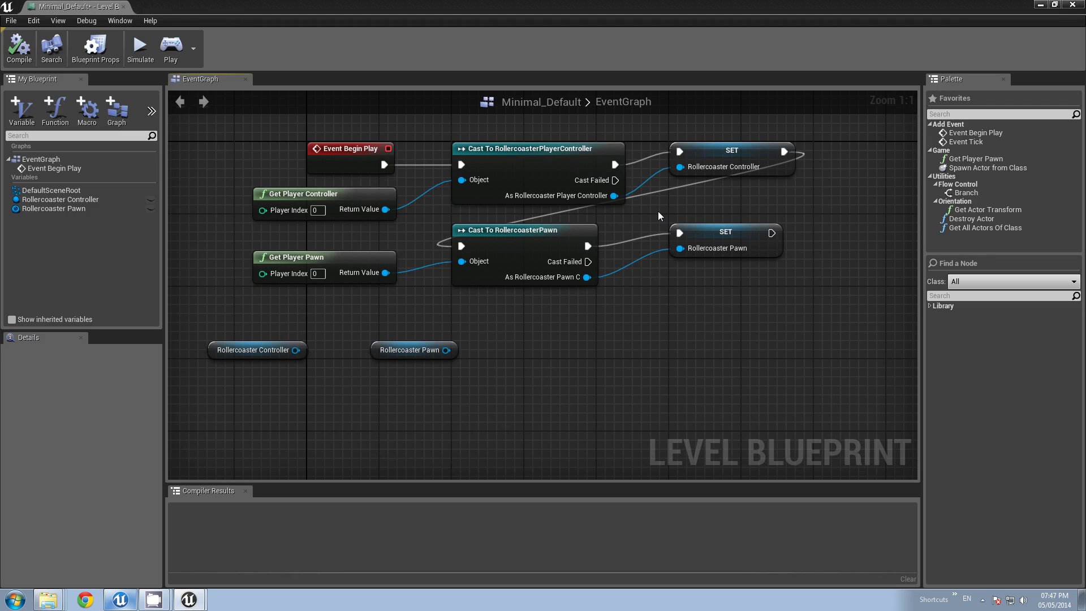
{"action": "left_click", "coordinate": [707, 154]}
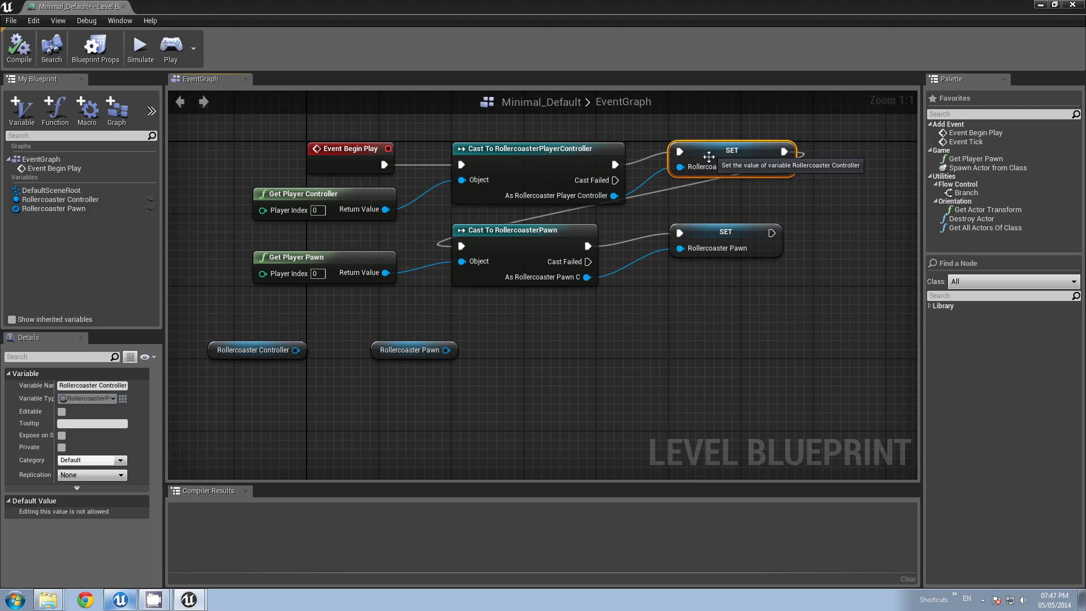
{"action": "left_click", "coordinate": [725, 239]}
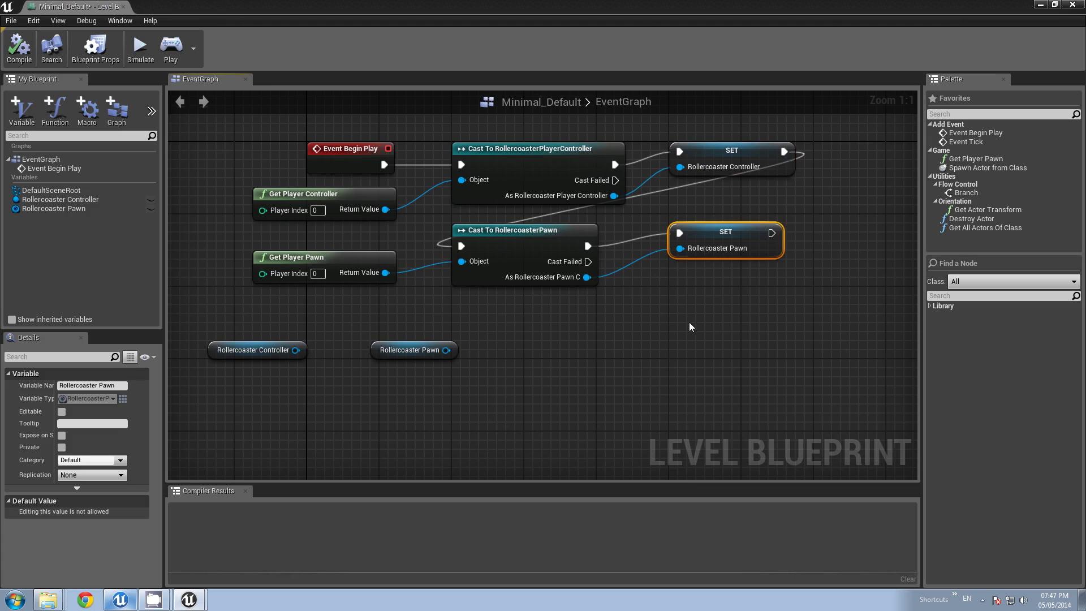
Step: Add a Set Roller Coaster Velocity node targeting the Rollercoaster Controller and set its velocity to 300
{"action": "right_click_drag", "start_coordinate": [689, 327], "coordinate": [718, 238]}
{"action": "left_click_drag", "start_coordinate": [324, 260], "coordinate": [343, 342]}
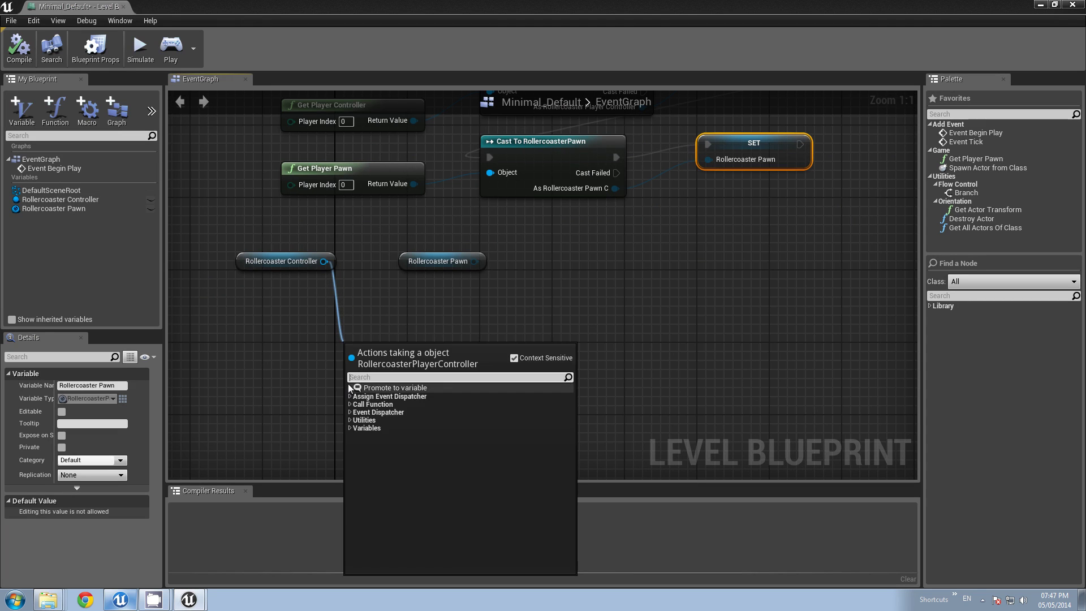
{"action": "type", "text": "velo"}
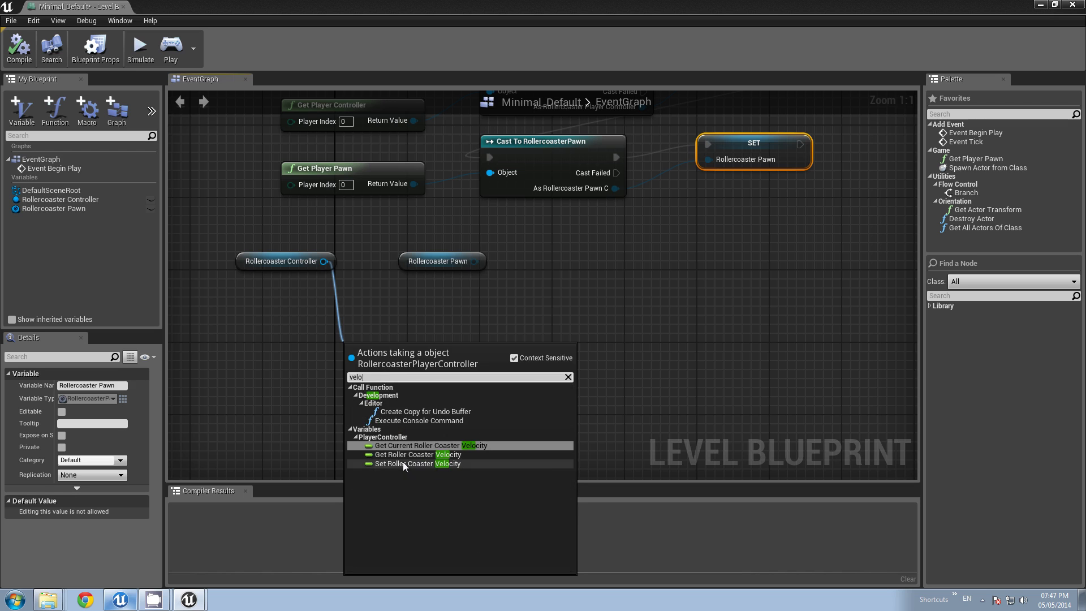
{"action": "left_click", "coordinate": [404, 464]}
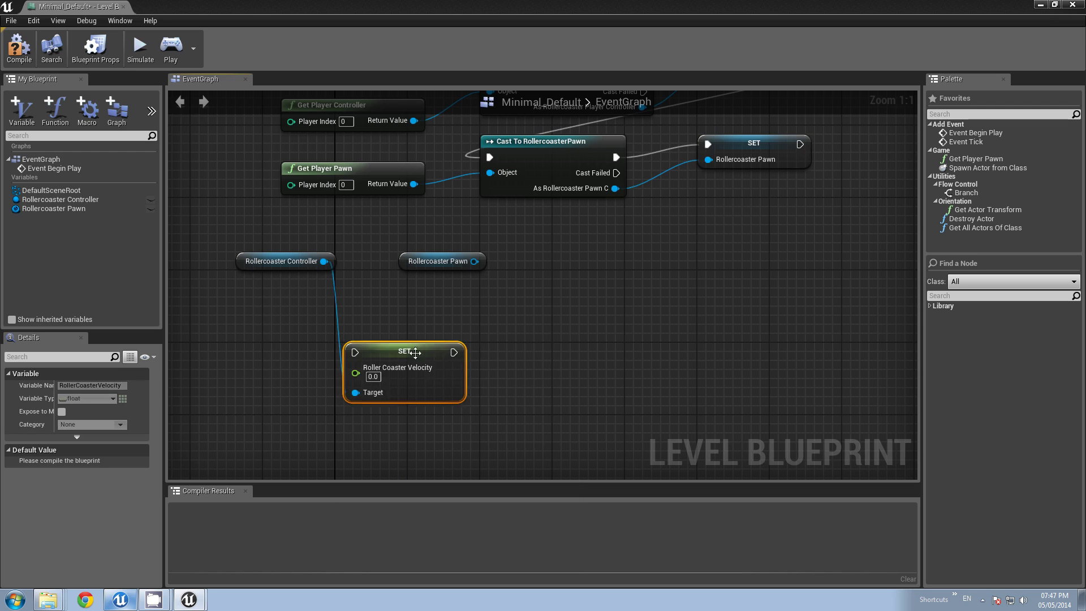
{"action": "left_click_drag", "start_coordinate": [415, 350], "coordinate": [478, 346]}
{"action": "left_click", "coordinate": [436, 377]}
{"action": "type", "text": "300"}
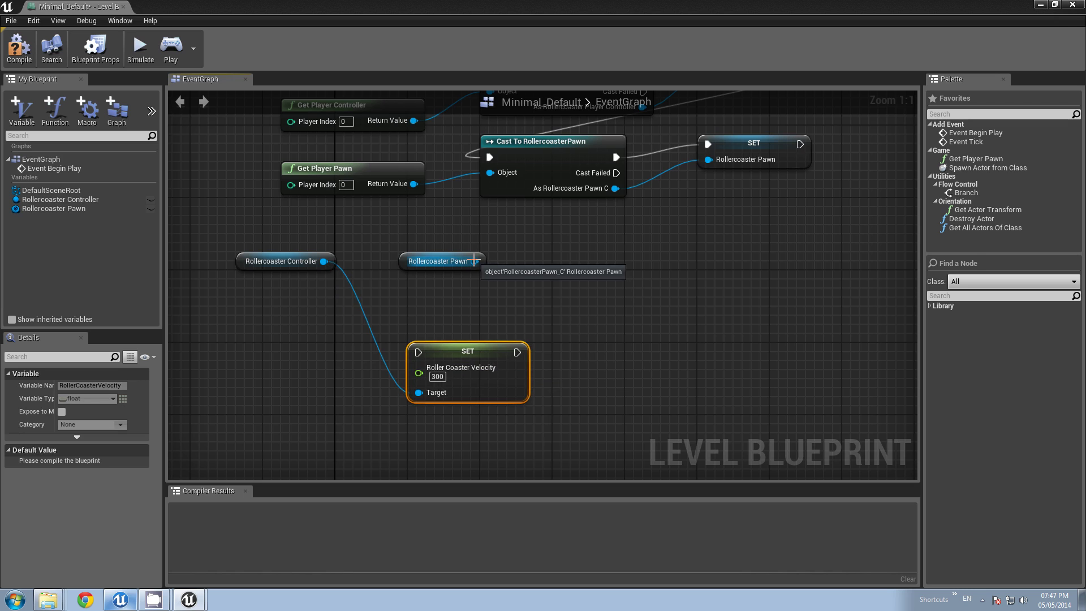
Step: Add a Start Climbing call targeting the Rollercoaster Pawn and connect the velocity node's execution output to it
{"action": "left_click_drag", "start_coordinate": [474, 261], "coordinate": [584, 348]}
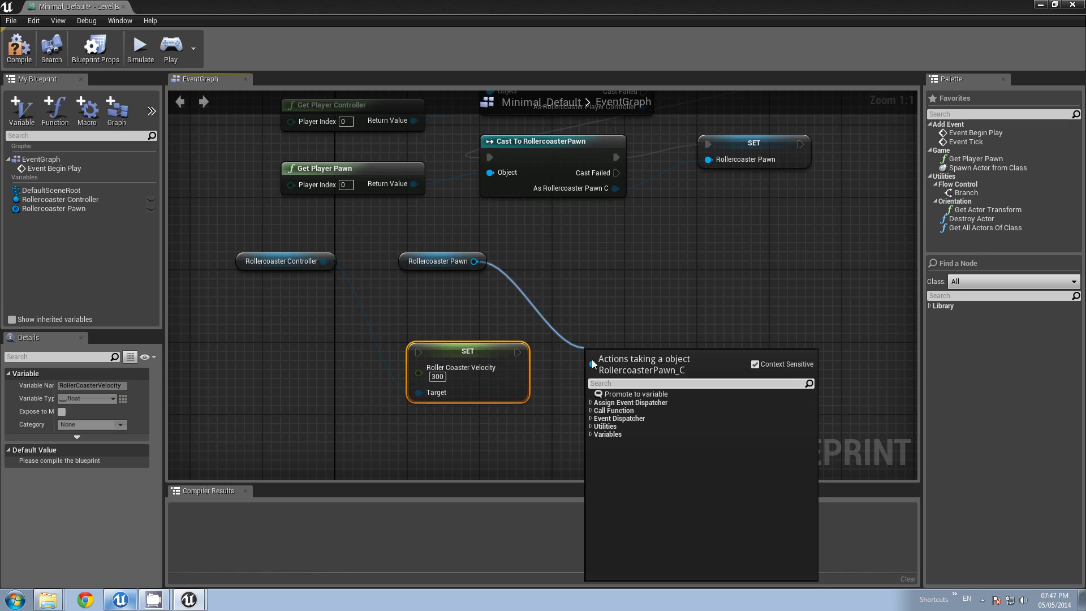
{"action": "left_click", "coordinate": [596, 411]}
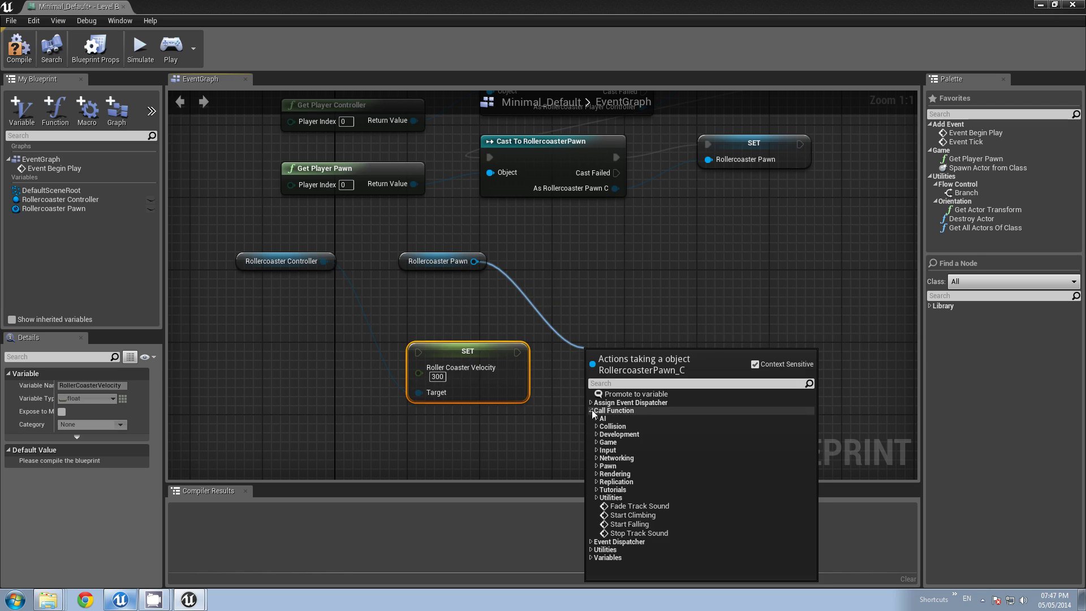
{"action": "left_click", "coordinate": [652, 514]}
{"action": "left_click_drag", "start_coordinate": [521, 351], "coordinate": [596, 345]}
Step: Connect the Rollercoaster Pawn SET node's execution output to the velocity node, and compile and close the Level Blueprint
{"action": "scroll", "coordinate": [712, 299], "scroll_direction": "down", "scroll_amount": 1}
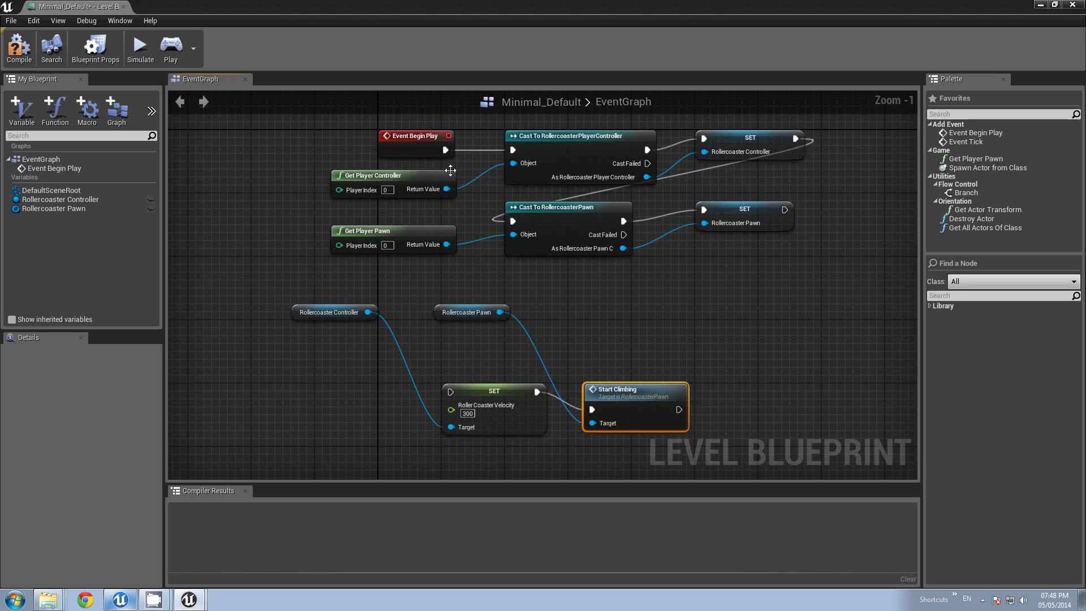
{"action": "left_click_drag", "start_coordinate": [790, 211], "coordinate": [455, 393]}
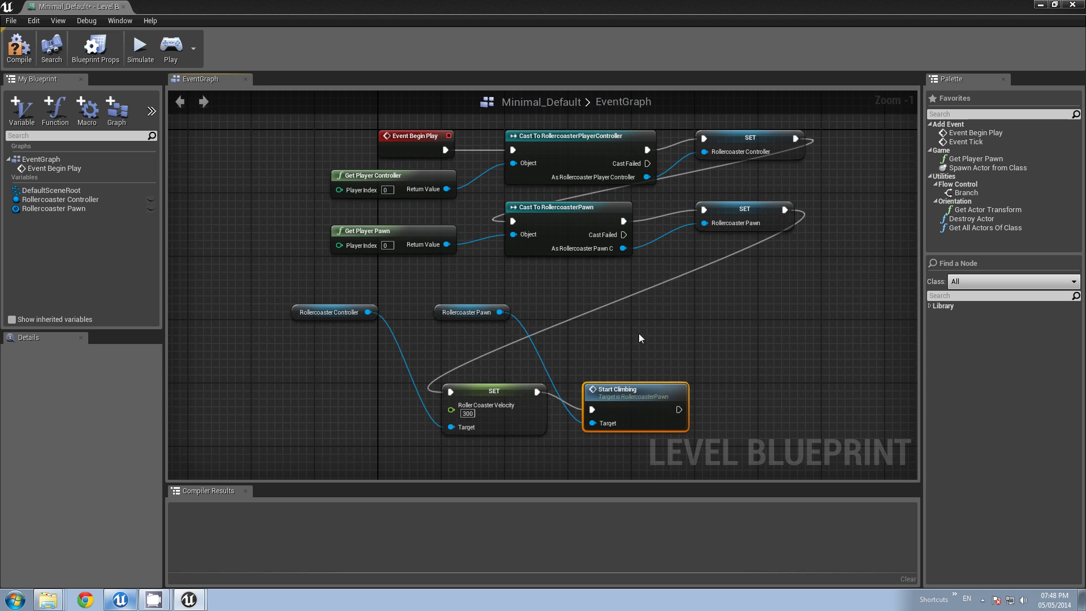
{"action": "left_click", "coordinate": [22, 54]}
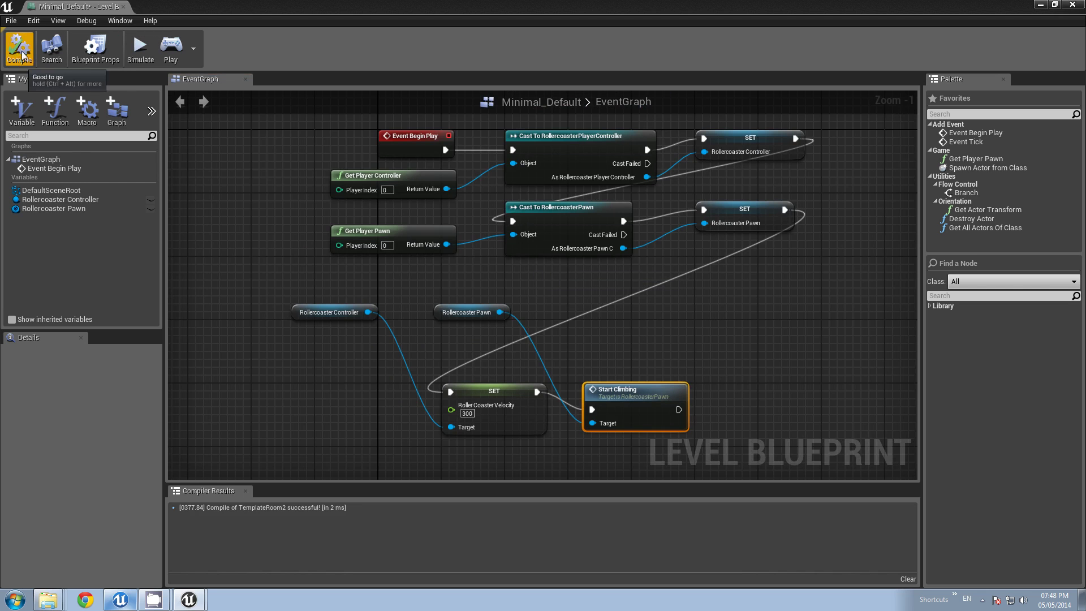
{"action": "left_click", "coordinate": [123, 7]}
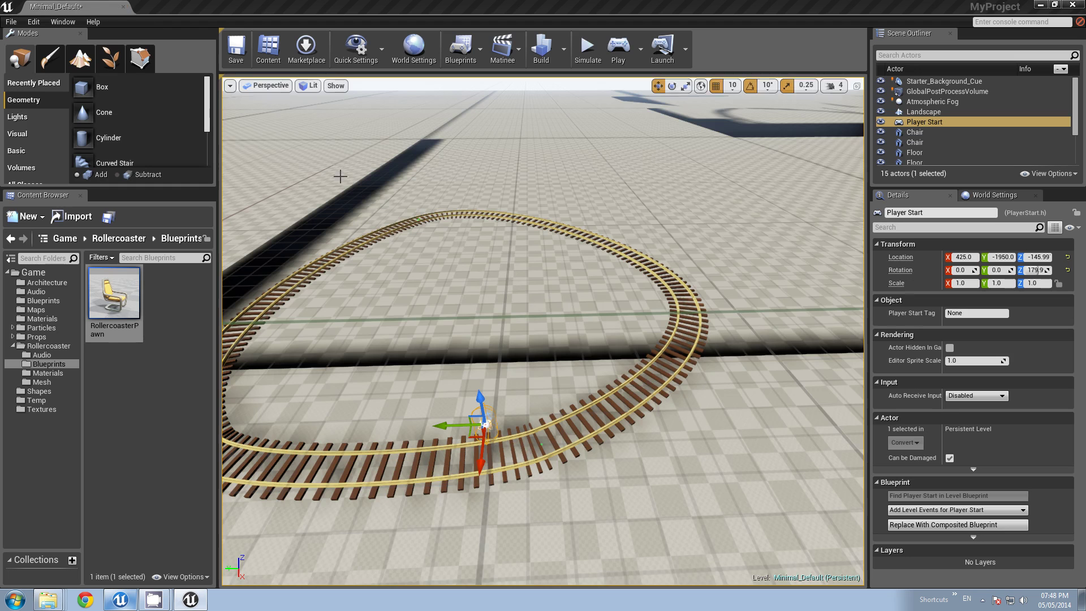
Step: Switch back to Landscape mode to edit the track's splines
{"action": "key", "text": "d"}
{"action": "mouse_move", "coordinate": [649, 383]}
{"action": "right_mouse_down"}
{"action": "mouse_move", "coordinate": [560, 377]}
{"action": "mouse_move", "coordinate": [622, 389]}
{"action": "right_mouse_up"}
{"action": "key", "text": "w"}
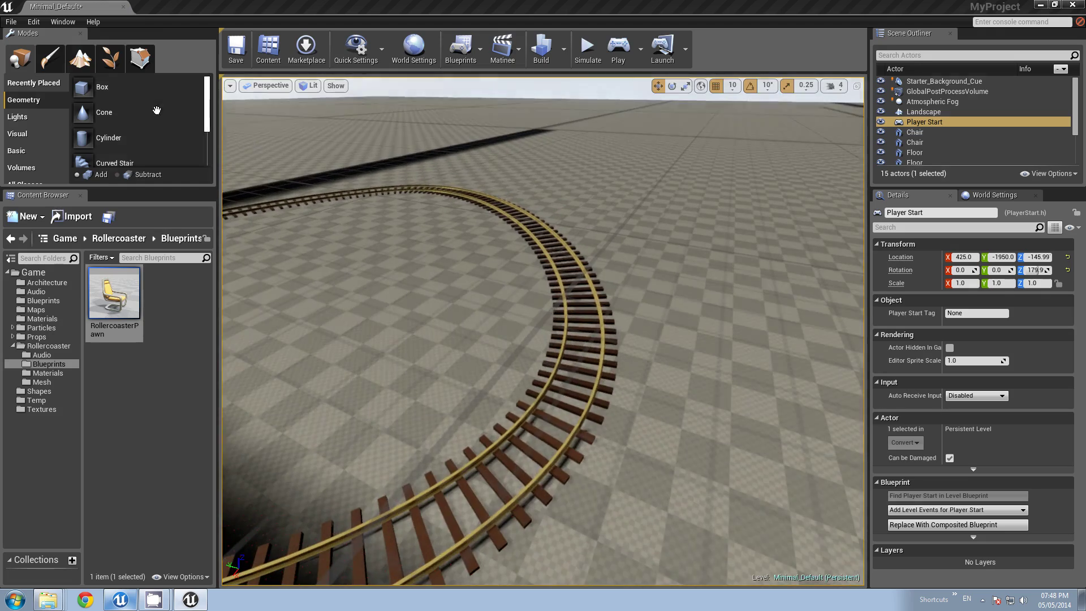
{"action": "left_click", "coordinate": [80, 57]}
{"action": "key", "text": "d"}
{"action": "right_click_drag", "start_coordinate": [290, 268], "coordinate": [204, 266]}
{"action": "key", "text": "a"}
Step: Raise the track's control point at about X 24702, Y 22167 to a Z location of about 970 to form a hill
{"action": "left_click", "coordinate": [296, 271]}
{"action": "right_click_drag", "start_coordinate": [296, 270], "coordinate": [654, 341]}
{"action": "left_click", "coordinate": [521, 374]}
{"action": "left_click", "coordinate": [529, 371]}
{"action": "key", "text": "w"}
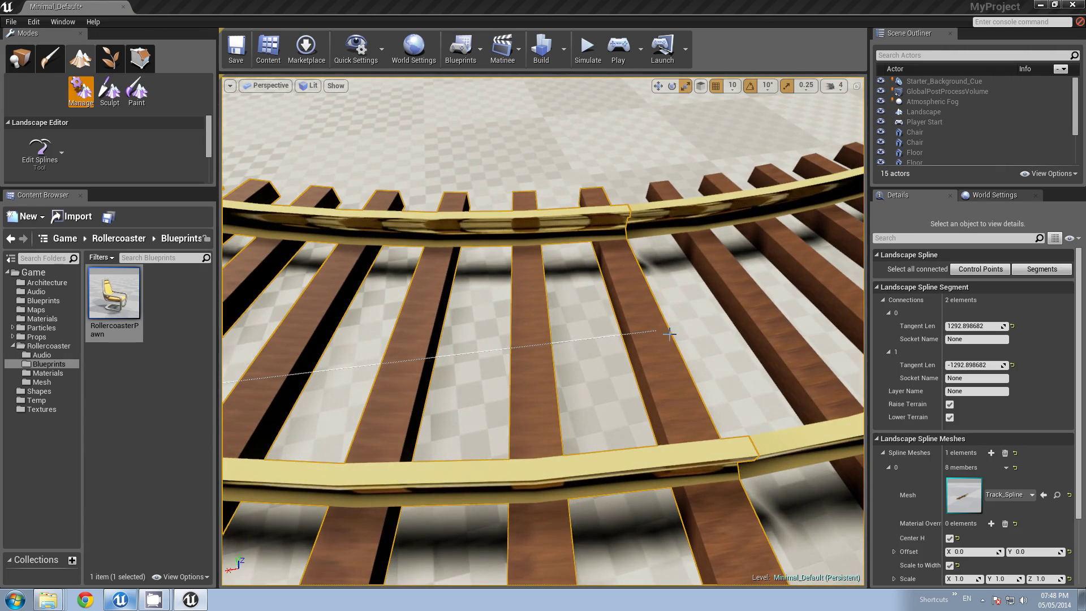
{"action": "key", "text": "s"}
{"action": "right_click_drag", "start_coordinate": [565, 339], "coordinate": [572, 282]}
{"action": "key", "text": "w"}
{"action": "right_click_drag", "start_coordinate": [704, 332], "coordinate": [705, 299]}
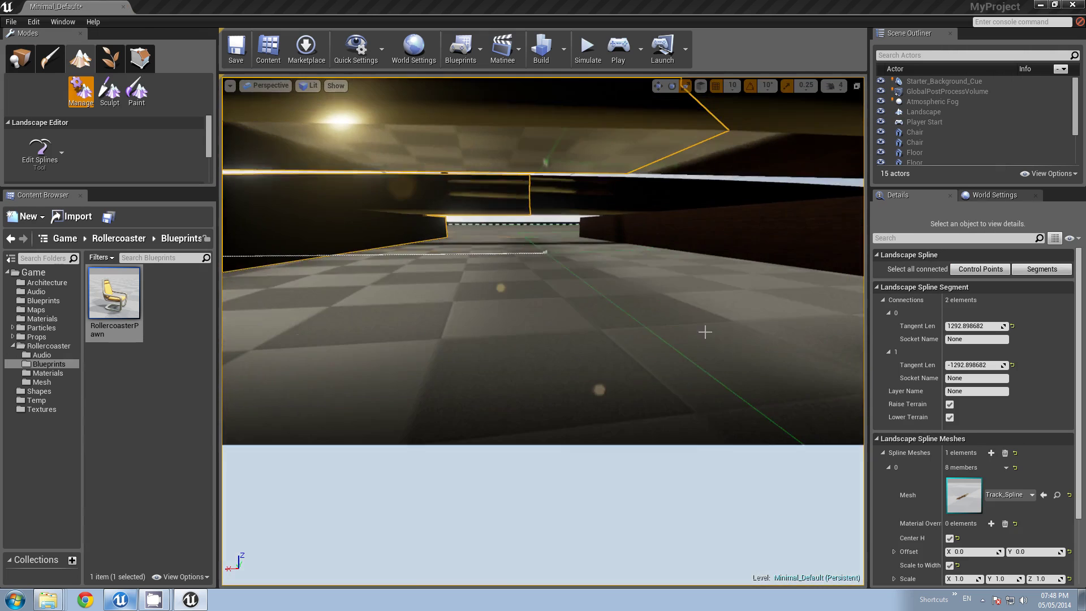
{"action": "left_click", "coordinate": [546, 251]}
{"action": "scroll", "coordinate": [565, 271], "scroll_direction": "down", "scroll_amount": 5}
{"action": "right_click_drag", "start_coordinate": [596, 303], "coordinate": [593, 370]}
{"action": "key", "text": "s"}
{"action": "right_click_drag", "start_coordinate": [591, 270], "coordinate": [590, 247]}
{"action": "key", "text": "w"}
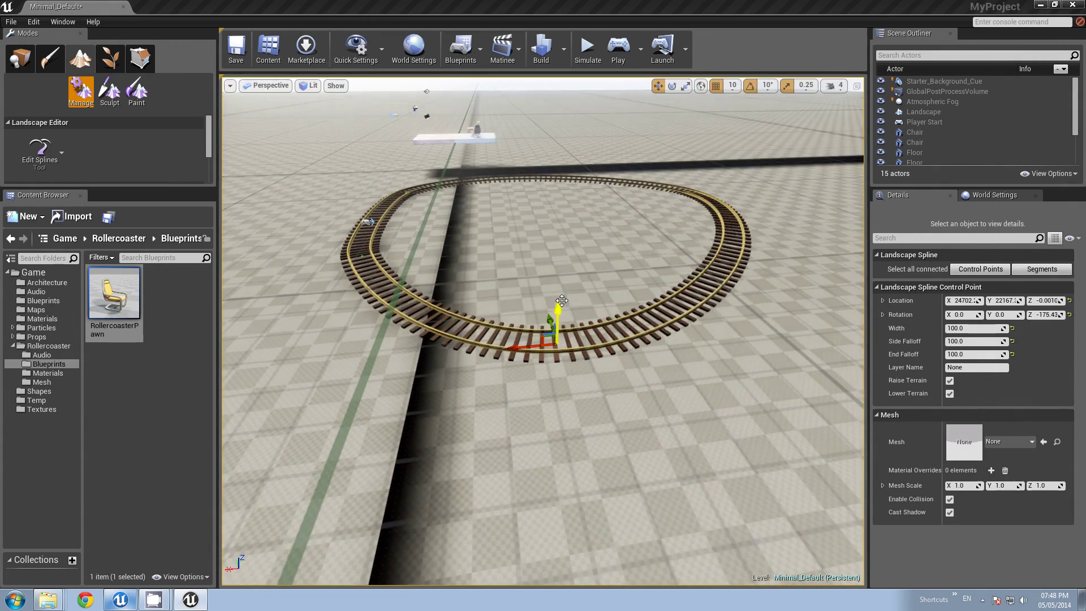
{"action": "left_click_drag", "start_coordinate": [561, 300], "coordinate": [564, 82]}
{"action": "right_click_drag", "start_coordinate": [586, 109], "coordinate": [587, 56]}
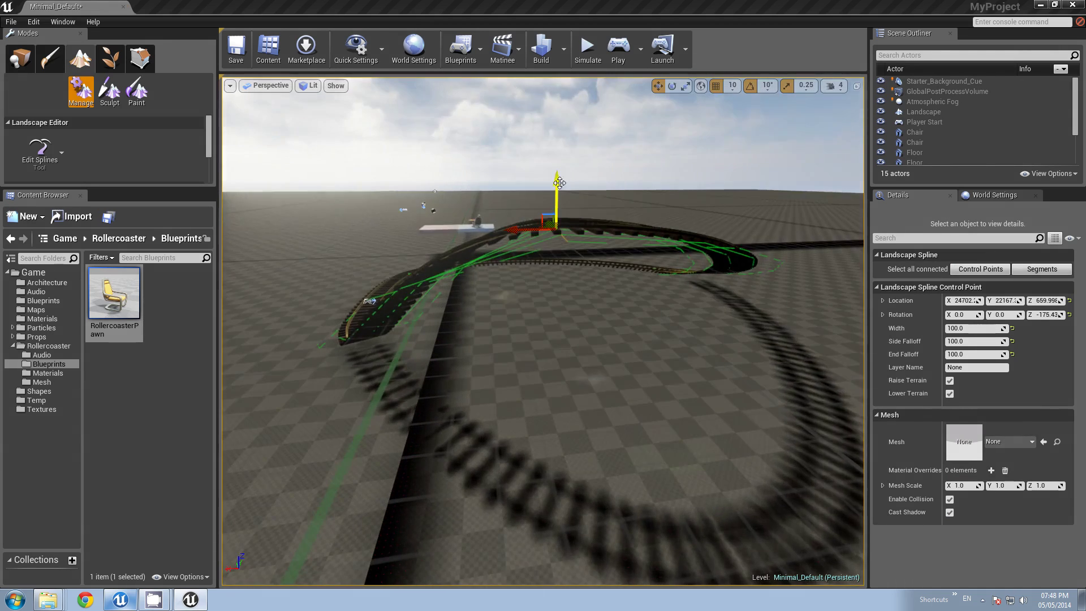
{"action": "left_click_drag", "start_coordinate": [559, 183], "coordinate": [561, 48]}
{"action": "right_click_drag", "start_coordinate": [571, 113], "coordinate": [594, 73]}
{"action": "key", "text": "a"}
{"action": "right_click_drag", "start_coordinate": [515, 306], "coordinate": [583, 348]}
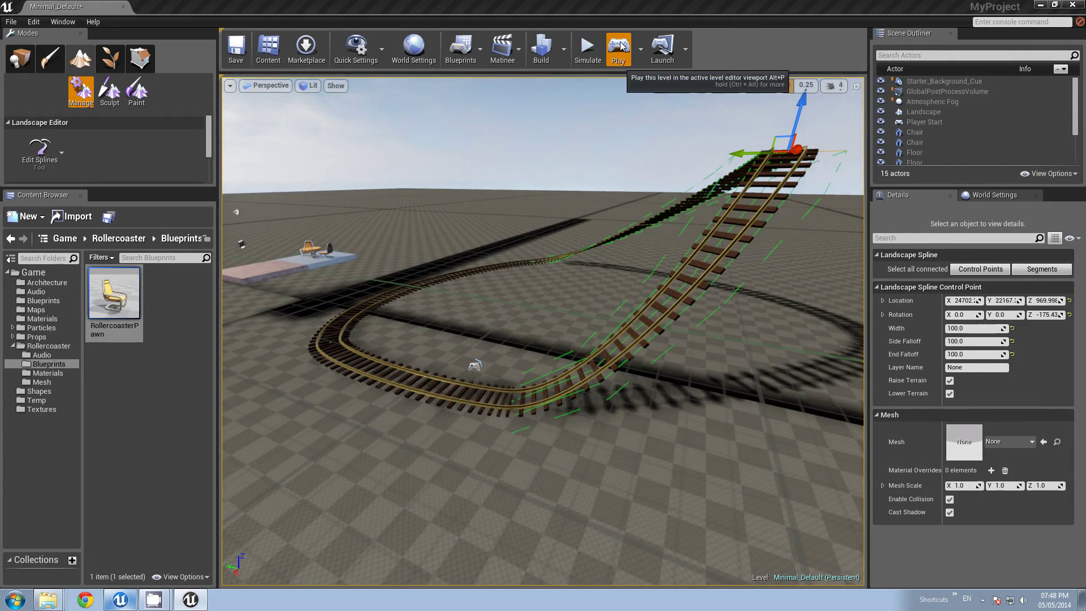
Step: Play the level in the viewport to test the rollercoaster ride over the raised track
{"action": "key", "text": "alt+p"}
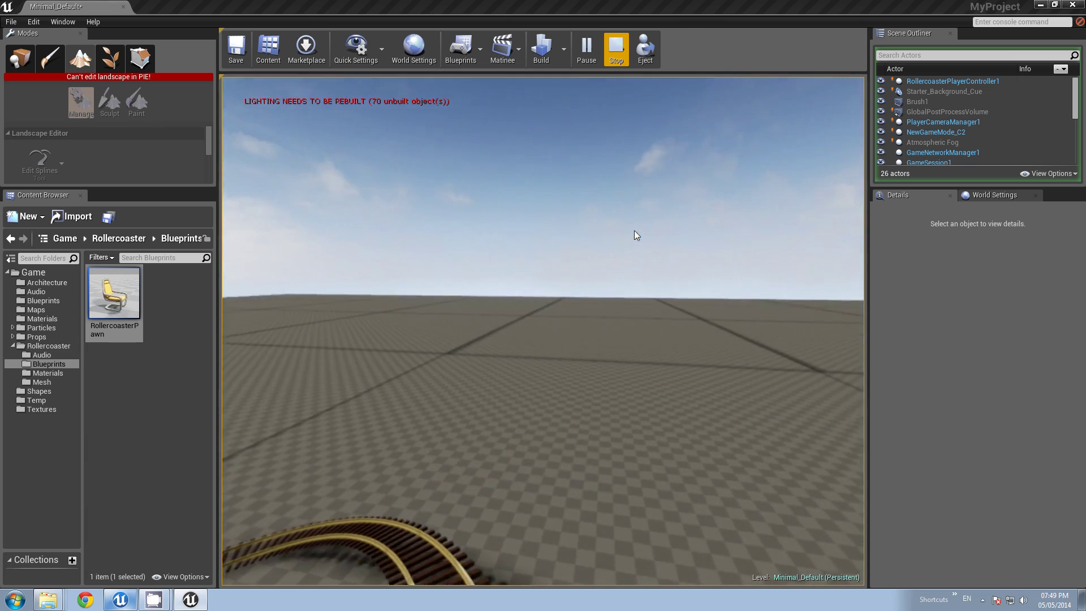
Step: Stop the test ride and place a Trigger Volume at the raised section of the track
{"action": "key", "text": "Escape"}
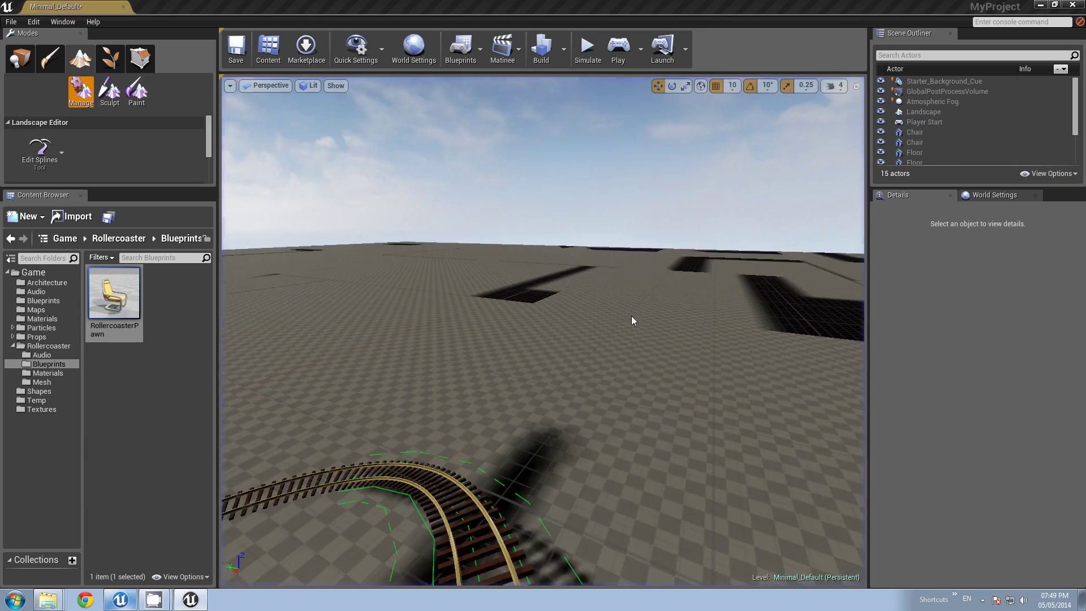
{"action": "mouse_move", "coordinate": [542, 331]}
{"action": "right_mouse_down"}
{"action": "mouse_move", "coordinate": [487, 376]}
{"action": "mouse_move", "coordinate": [379, 430]}
{"action": "mouse_move", "coordinate": [534, 367]}
{"action": "mouse_move", "coordinate": [537, 384]}
{"action": "mouse_move", "coordinate": [557, 340]}
{"action": "right_mouse_up"}
{"action": "key", "text": "s"}
{"action": "key", "text": "w"}
{"action": "key", "text": "s"}
{"action": "left_click", "coordinate": [17, 61]}
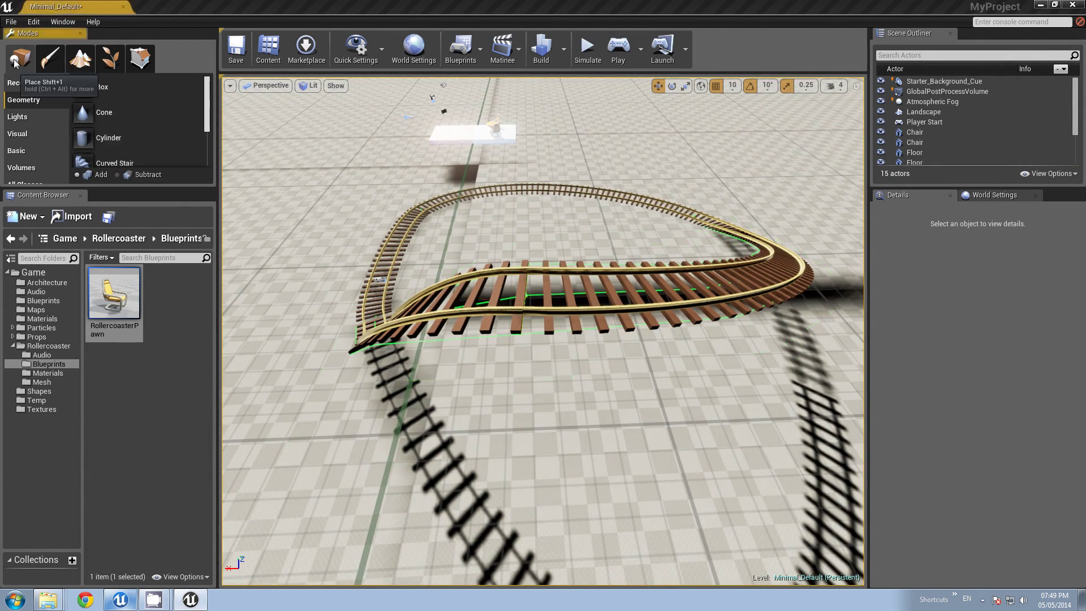
{"action": "left_click", "coordinate": [22, 168]}
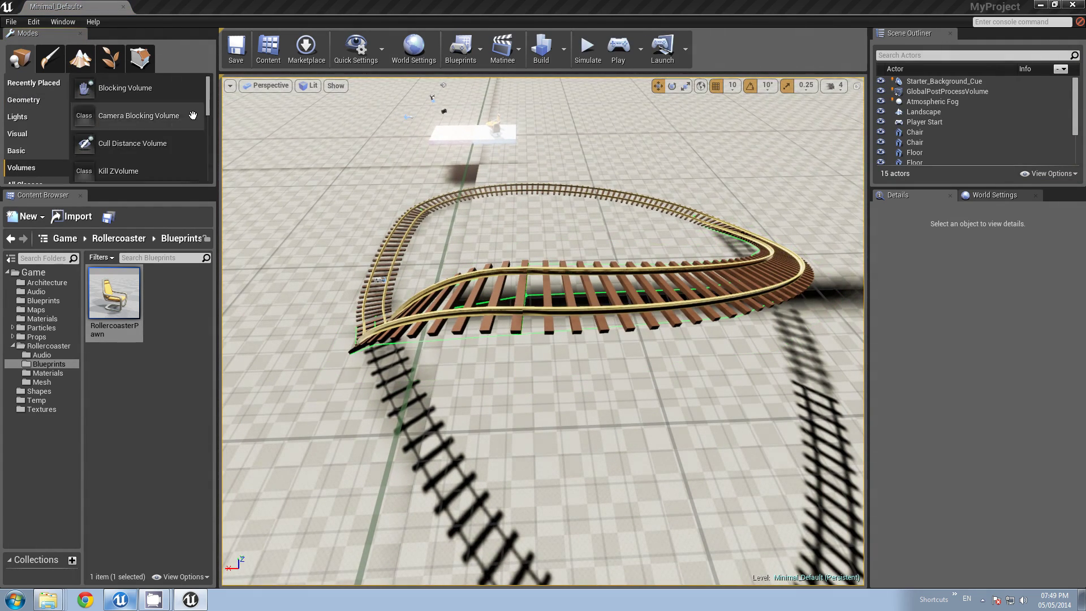
{"action": "left_click_drag", "start_coordinate": [209, 104], "coordinate": [212, 178]}
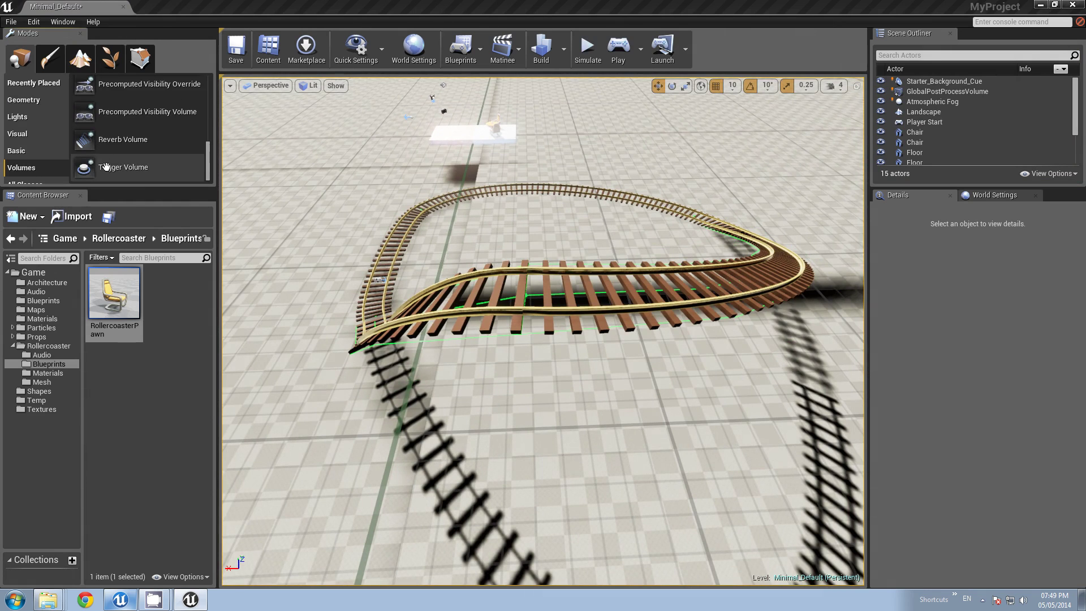
{"action": "left_click_drag", "start_coordinate": [119, 167], "coordinate": [544, 278]}
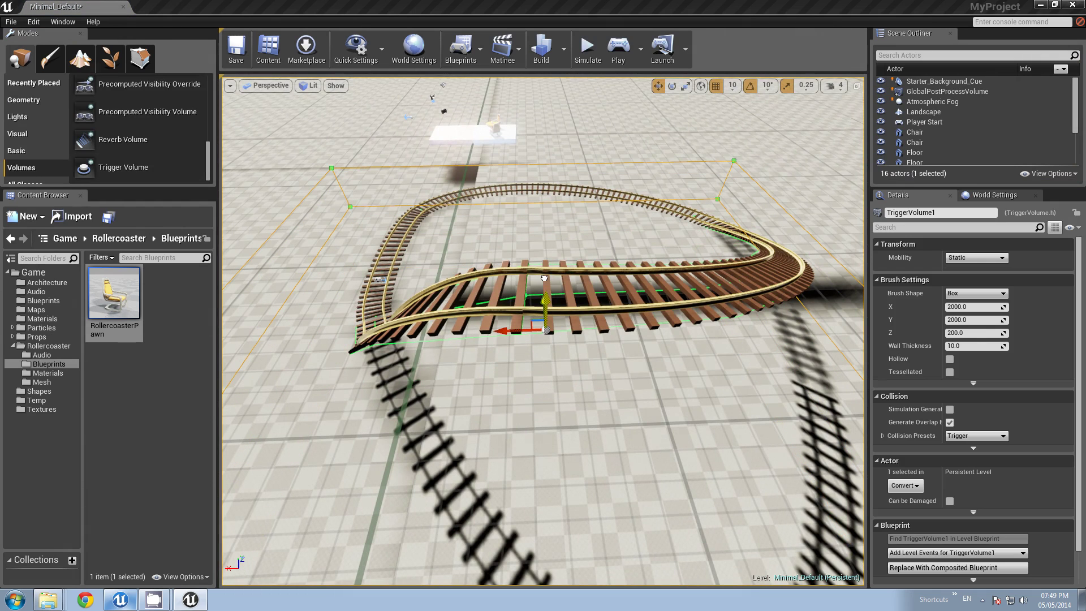
Step: Size the trigger volume's box brush to X 200, Y 2000 and Z 2000 so it spans the hill
{"action": "left_click", "coordinate": [974, 333]}
{"action": "type", "text": "2000"}
{"action": "key", "text": "Return"}
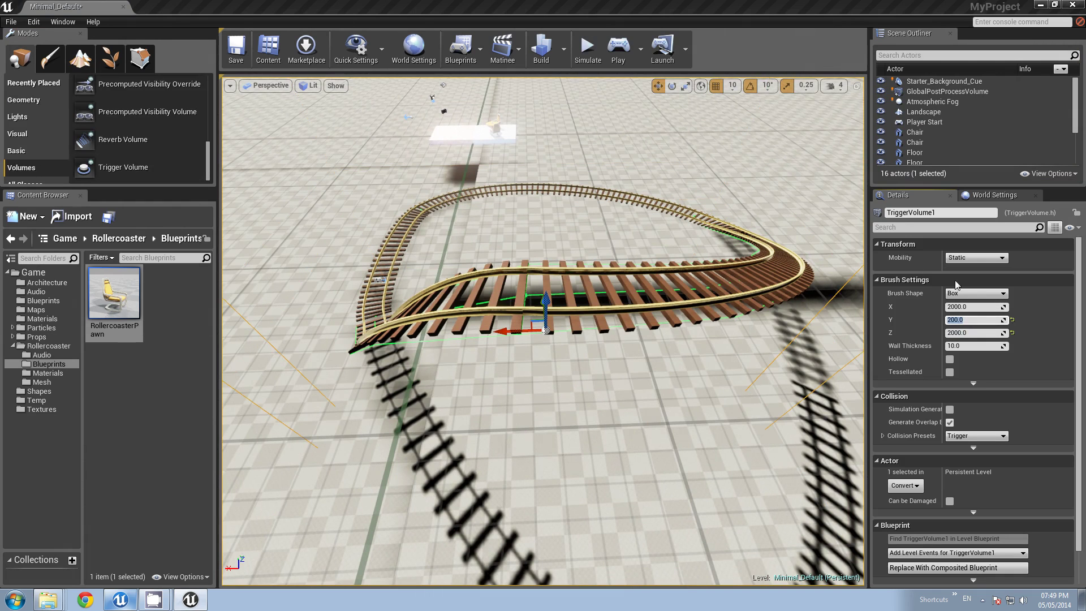
{"action": "right_click_drag", "start_coordinate": [787, 299], "coordinate": [803, 267]}
{"action": "key", "text": "s"}
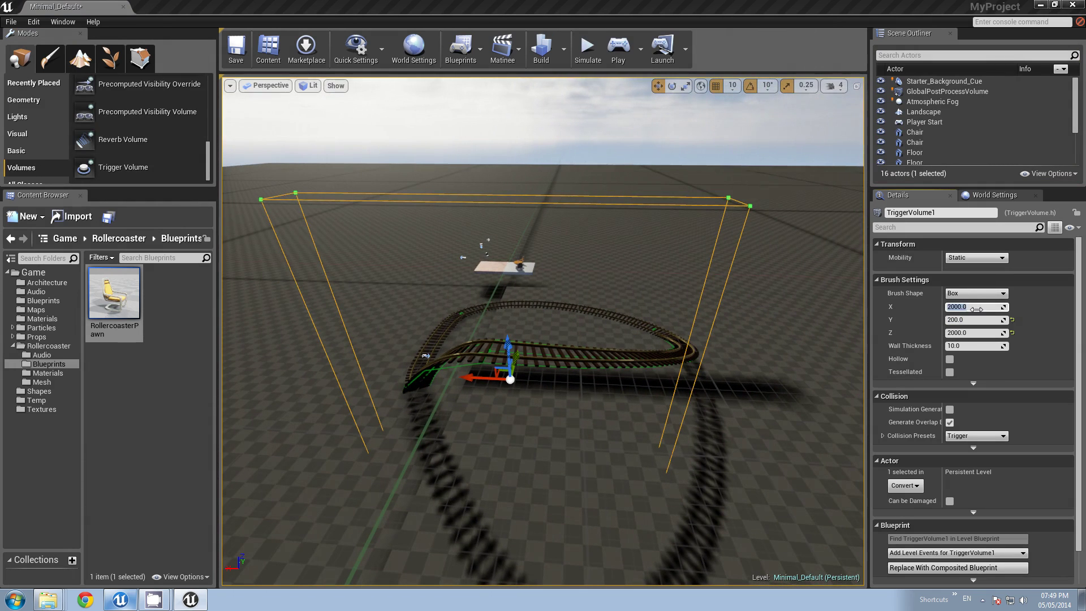
{"action": "key", "text": "Return"}
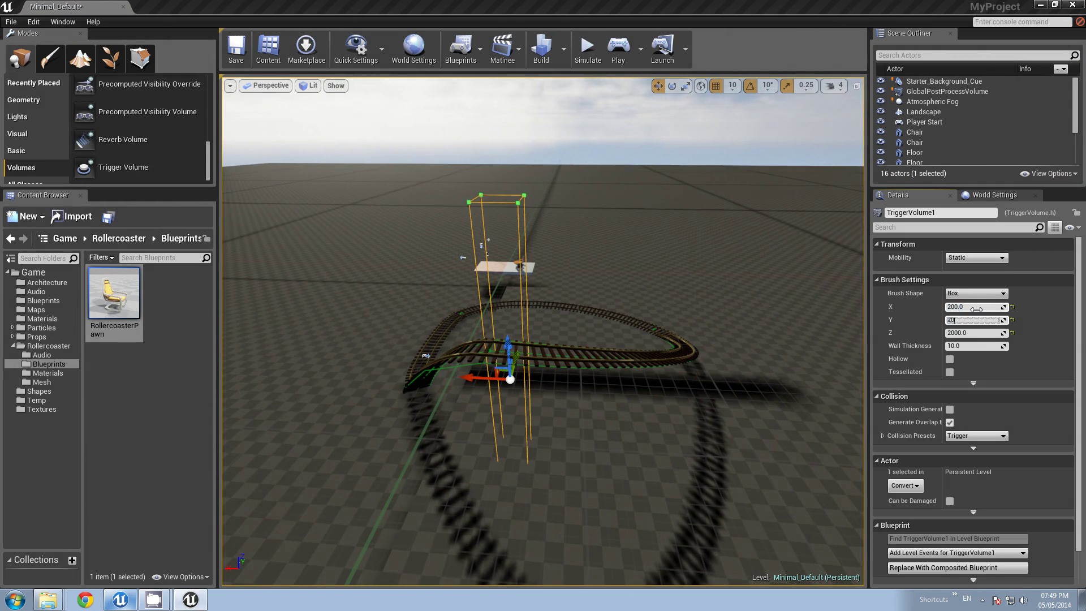
{"action": "key", "text": "Return"}
{"action": "key", "text": "a"}
{"action": "right_click_drag", "start_coordinate": [632, 327], "coordinate": [586, 329]}
{"action": "key", "text": "w"}
{"action": "key", "text": "a"}
{"action": "key", "text": "s"}
{"action": "key", "text": "d"}
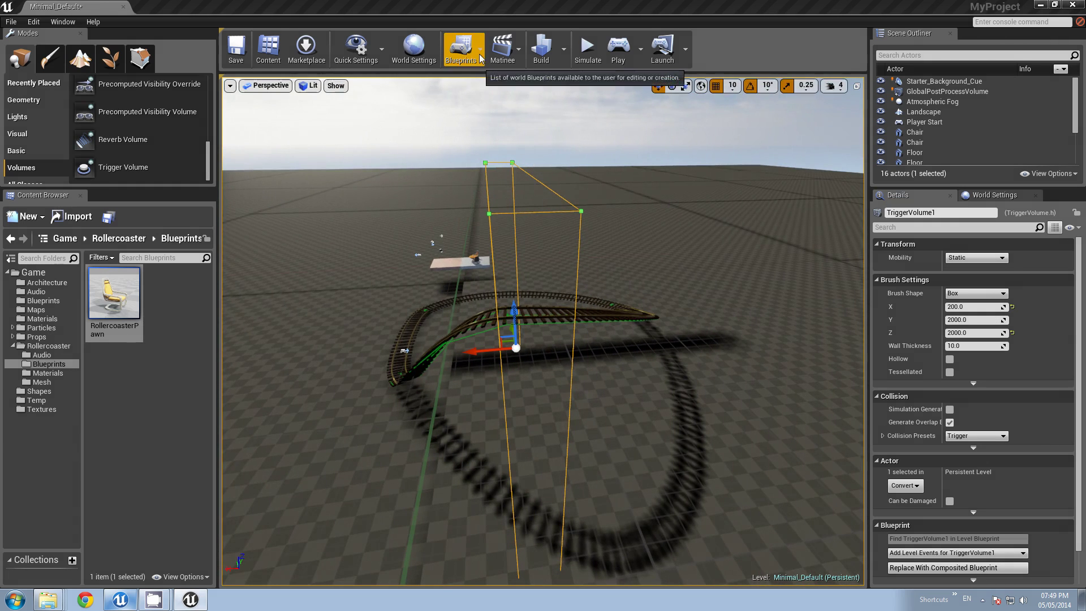
Step: Add an OnActorBeginOverlap event for the trigger volume to the Level Blueprint, below the existing velocity node
{"action": "left_click", "coordinate": [460, 48]}
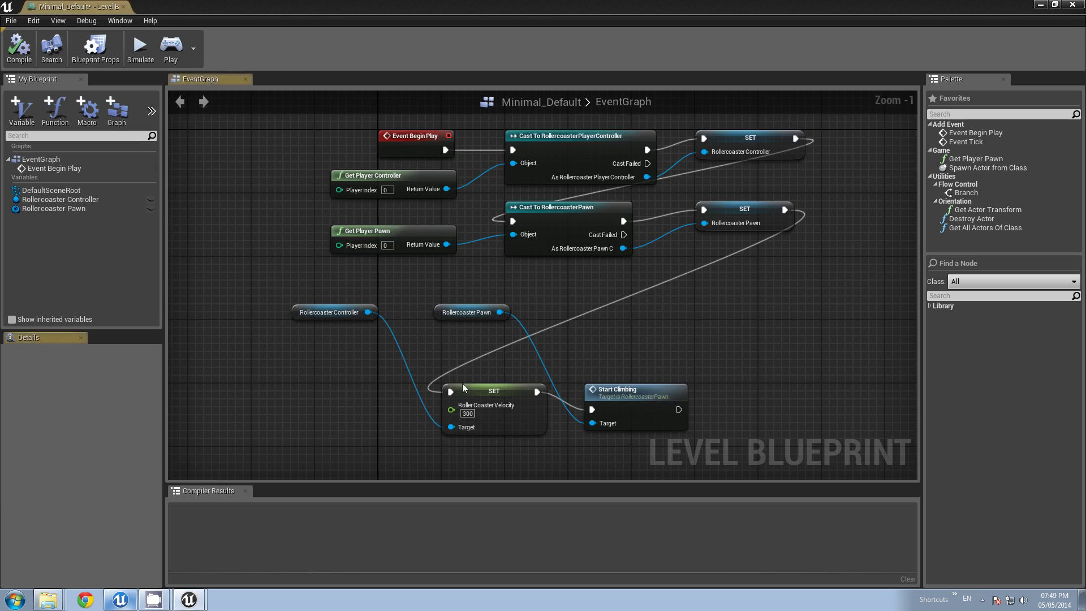
{"action": "right_click_drag", "start_coordinate": [337, 406], "coordinate": [366, 279]}
{"action": "right_click", "coordinate": [334, 347]}
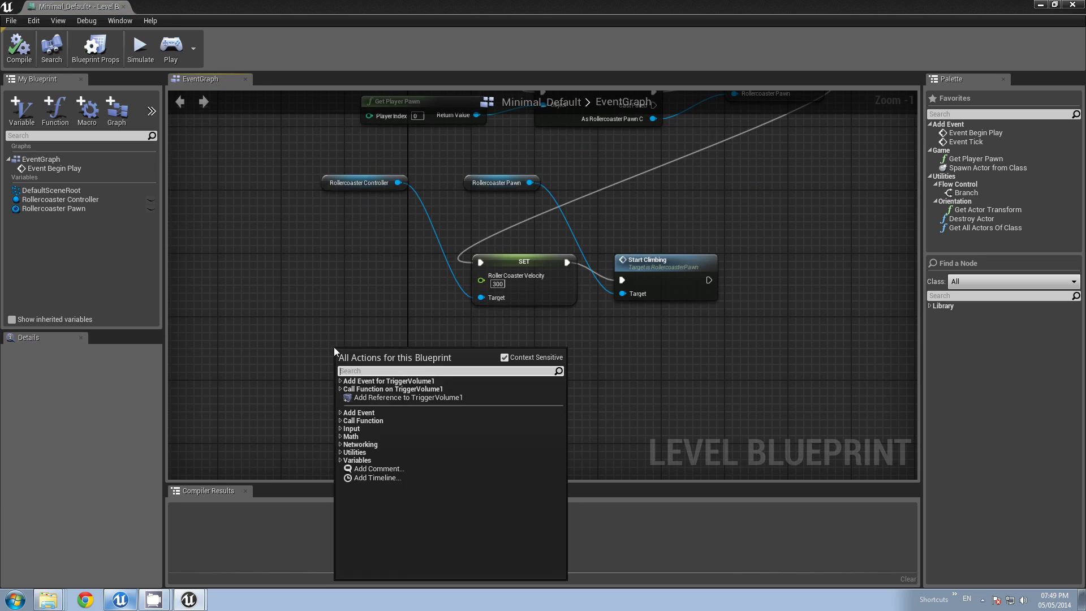
{"action": "left_click", "coordinate": [344, 381]}
{"action": "left_click", "coordinate": [345, 390]}
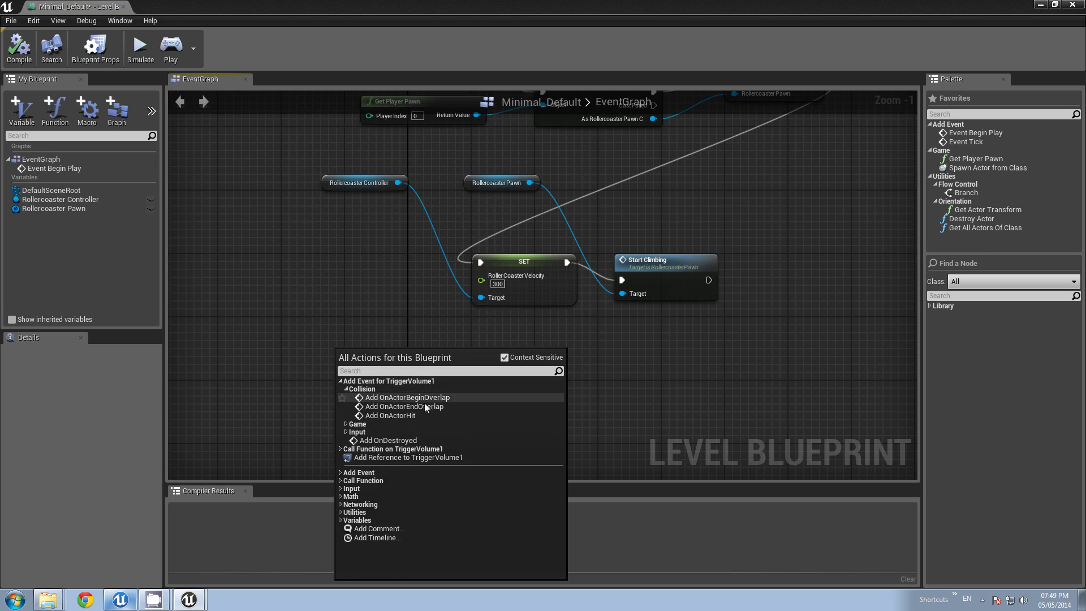
{"action": "left_click", "coordinate": [396, 398]}
{"action": "left_click_drag", "start_coordinate": [418, 358], "coordinate": [355, 326]}
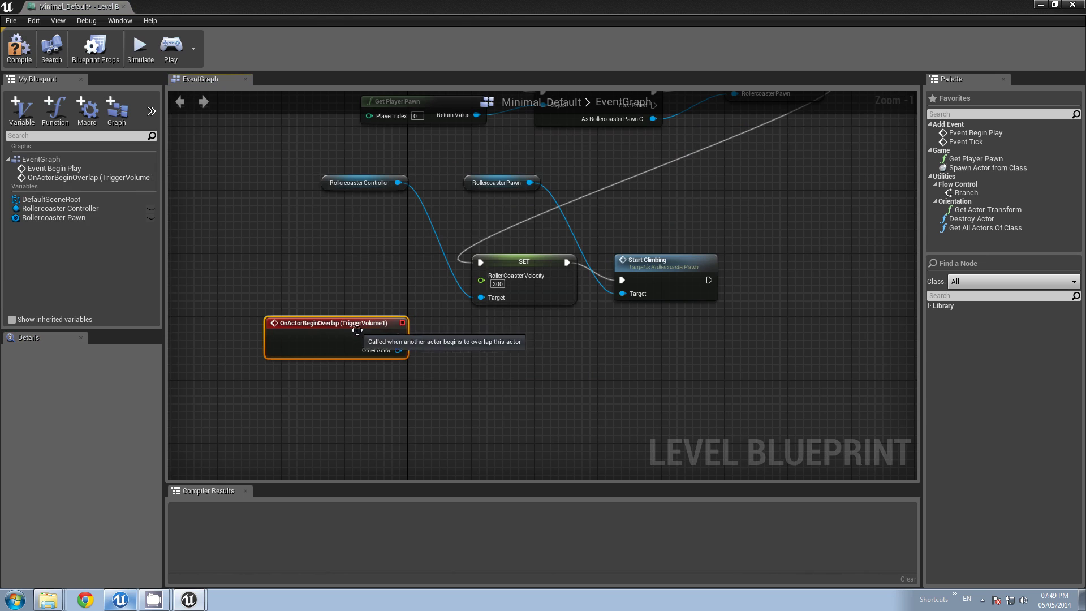
Step: Add a Set Roller Coaster Velocity node with value 1000 from Rollercoaster Controller and connect the overlap event's execution output to it
{"action": "left_click_drag", "start_coordinate": [398, 183], "coordinate": [474, 359]}
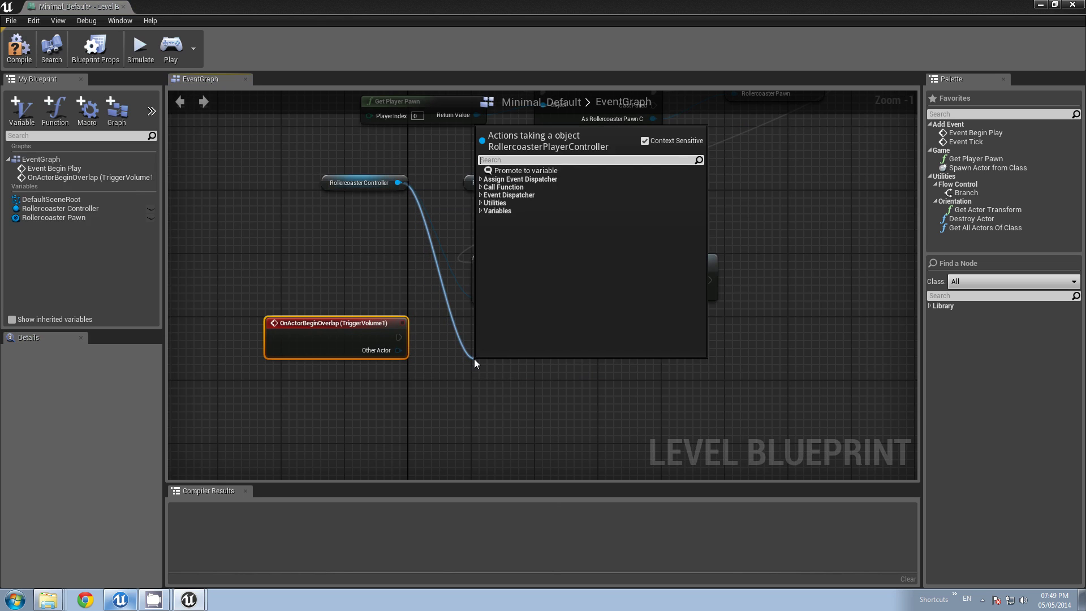
{"action": "type", "text": "velo"}
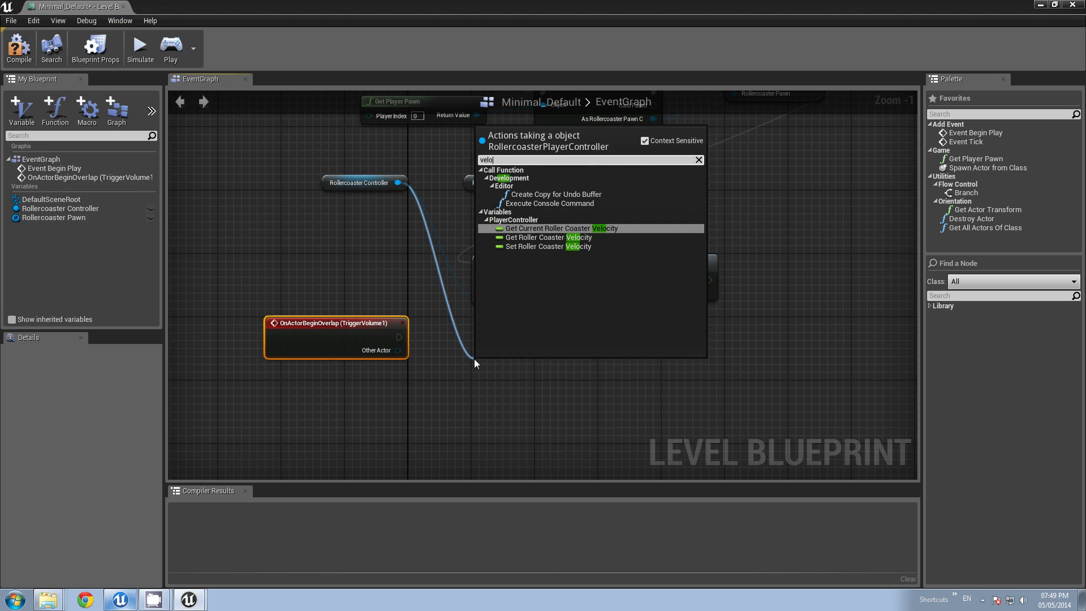
{"action": "left_click", "coordinate": [529, 246]}
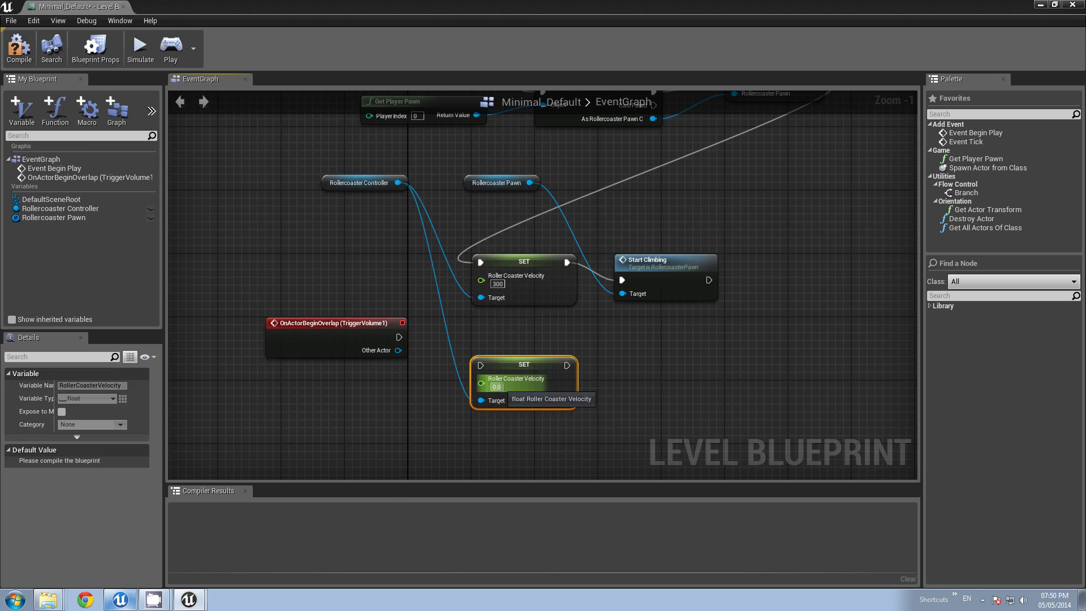
{"action": "type", "text": "1000"}
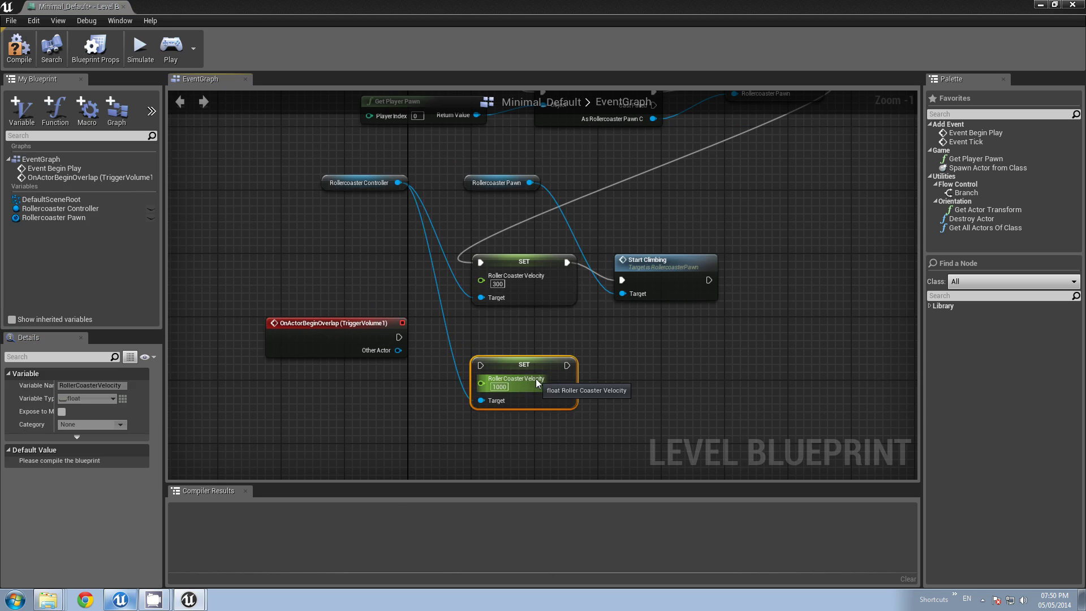
{"action": "key", "text": "Return"}
{"action": "left_click_drag", "start_coordinate": [399, 336], "coordinate": [481, 369]}
{"action": "left_click", "coordinate": [436, 394]}
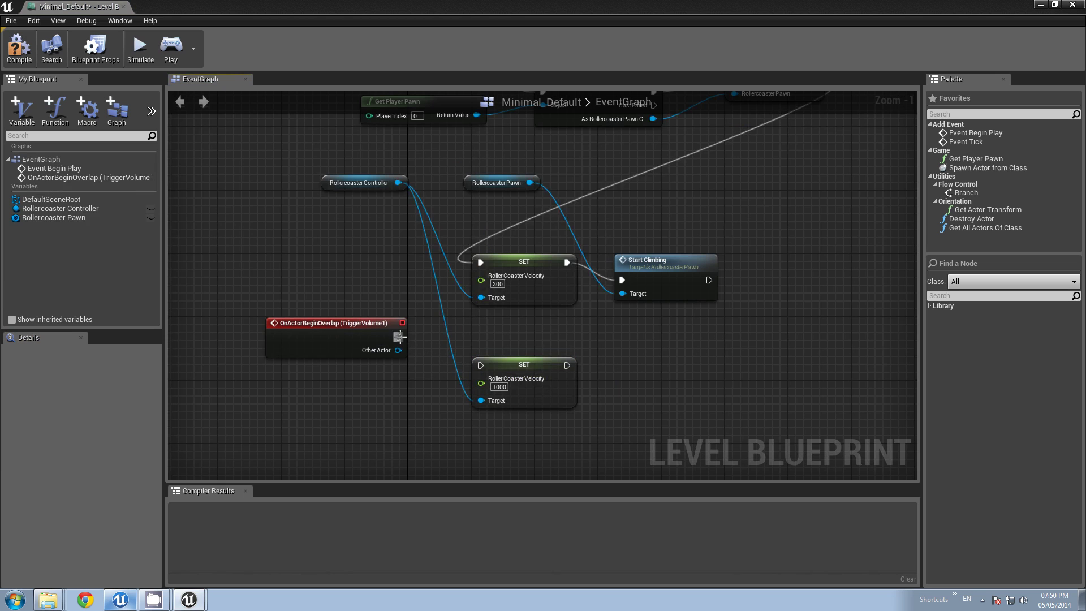
{"action": "left_click_drag", "start_coordinate": [400, 337], "coordinate": [507, 318]}
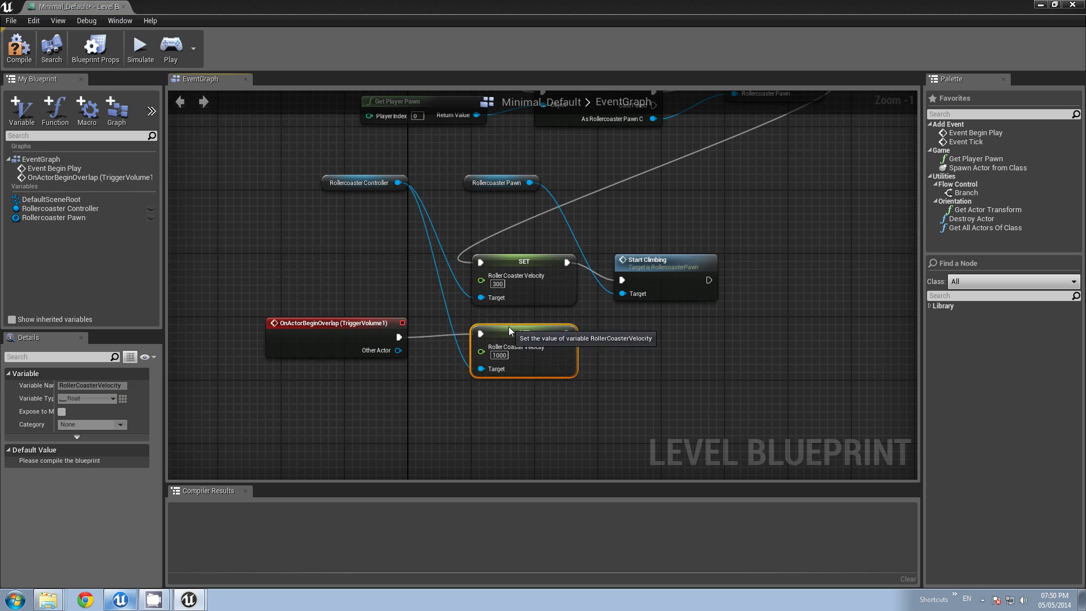
Step: Call Start Falling on Rollercoaster Pawn after the 1000 velocity node, and compile and close the Level Blueprint
{"action": "left_click_drag", "start_coordinate": [529, 183], "coordinate": [618, 358]}
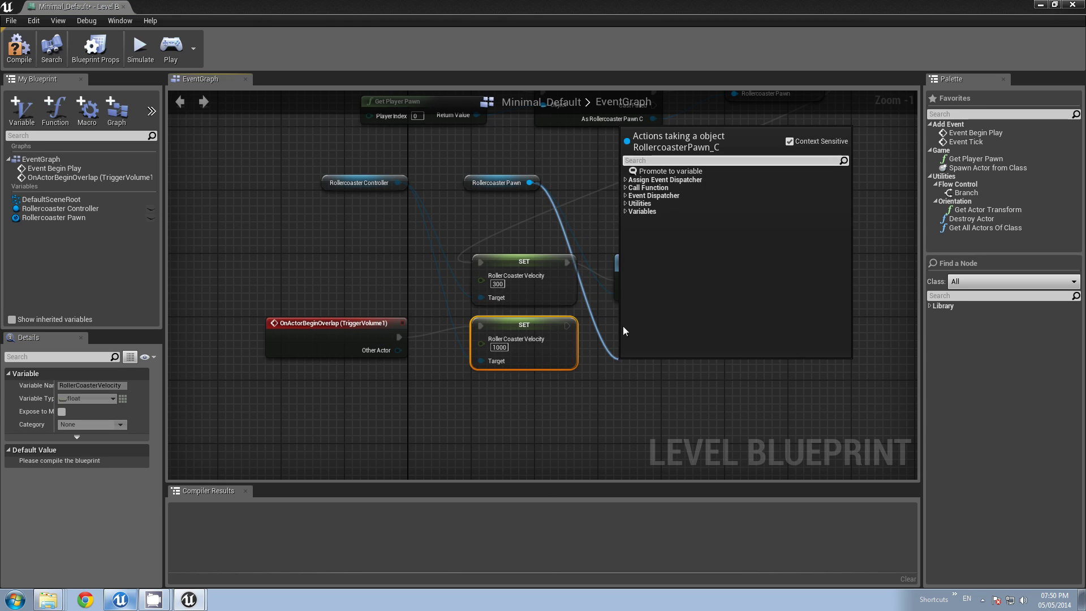
{"action": "left_click", "coordinate": [626, 188]}
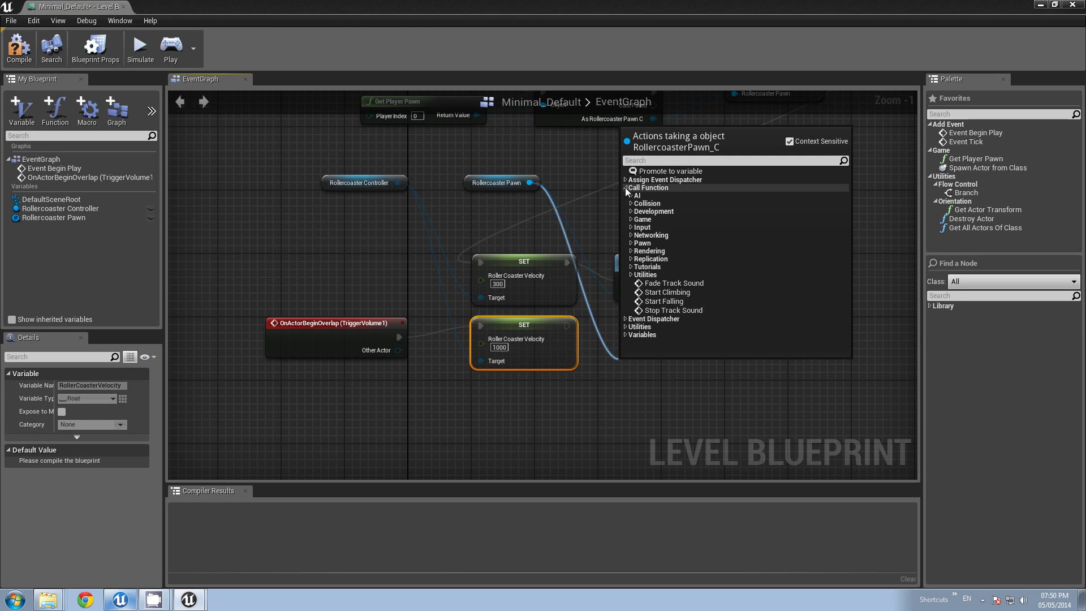
{"action": "left_click", "coordinate": [662, 300]}
{"action": "left_click_drag", "start_coordinate": [662, 366], "coordinate": [654, 326]}
{"action": "left_click_drag", "start_coordinate": [566, 326], "coordinate": [622, 343]}
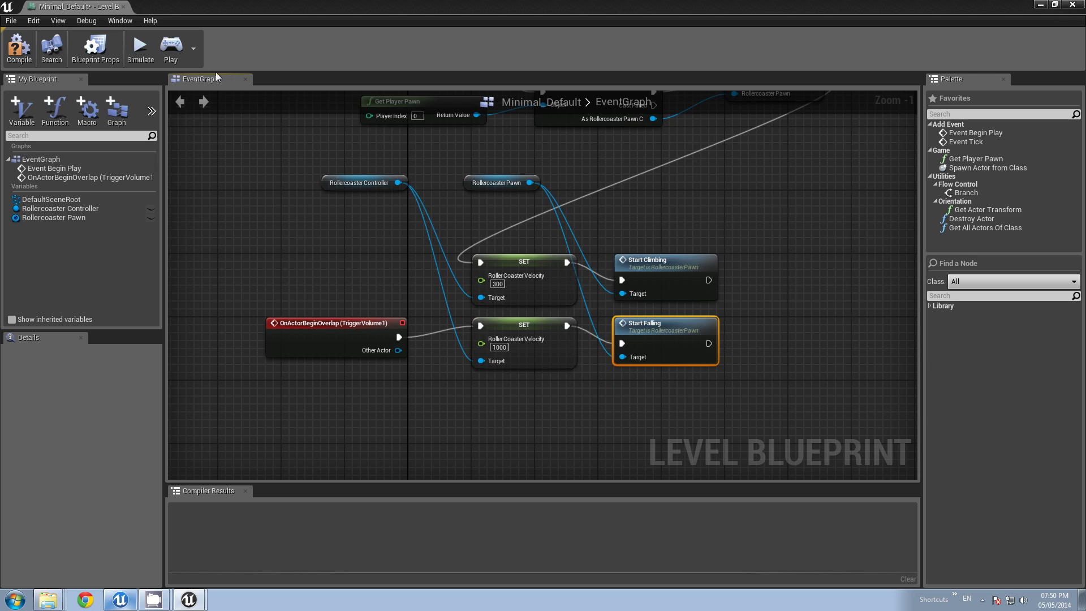
{"action": "left_click", "coordinate": [18, 48]}
{"action": "left_click", "coordinate": [124, 6]}
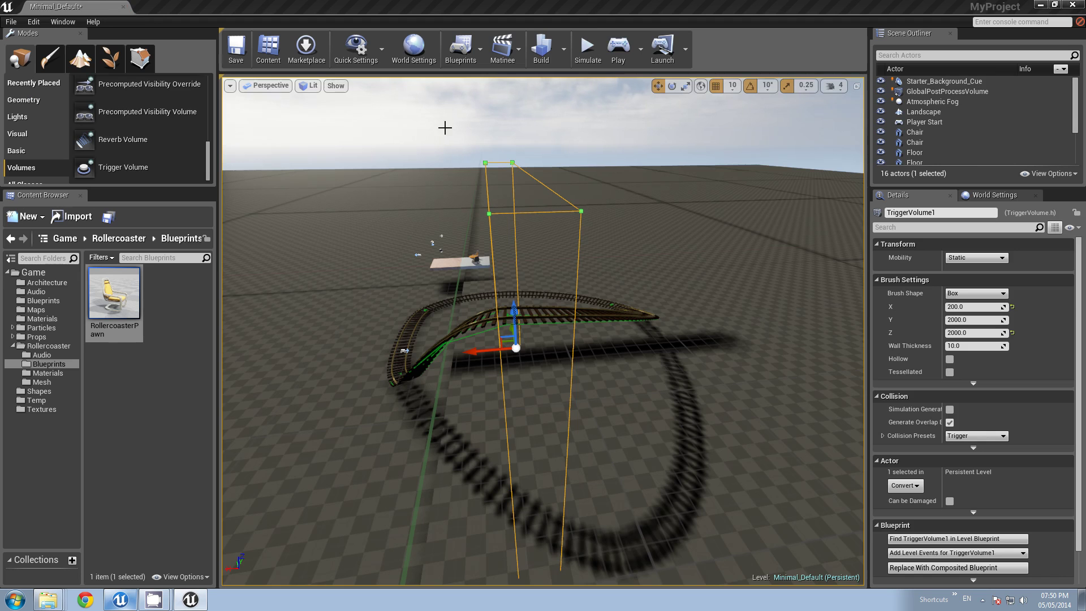
Step: Play the level to test the ride through the trigger volume, stop it, and view the volume against the track
{"action": "left_click", "coordinate": [621, 54]}
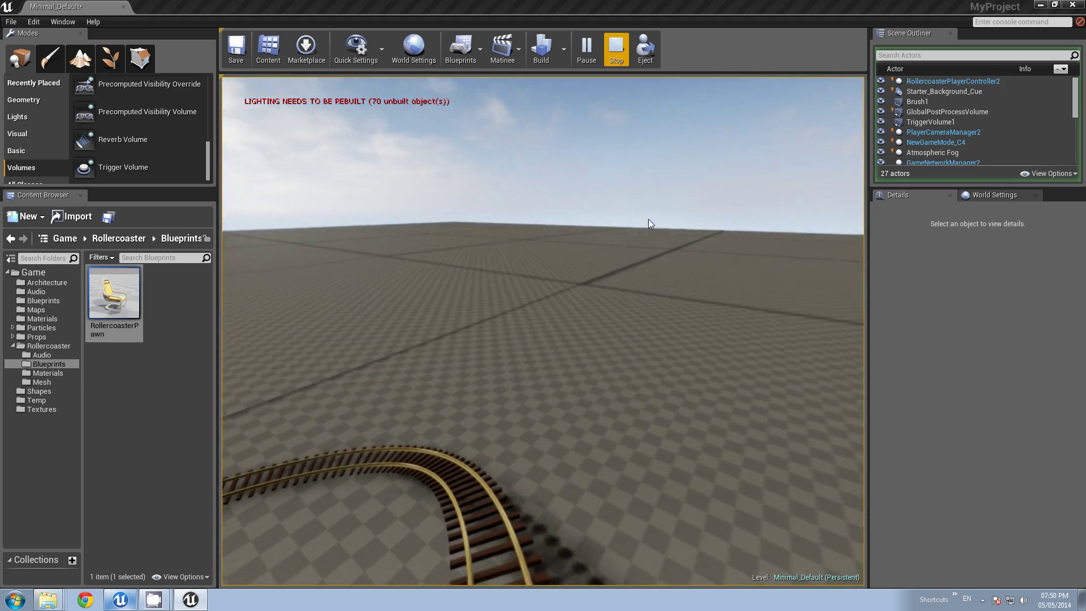
{"action": "left_click", "coordinate": [616, 48]}
{"action": "right_click_drag", "start_coordinate": [628, 329], "coordinate": [333, 324]}
{"action": "key", "text": "s"}
{"action": "key", "text": "d"}
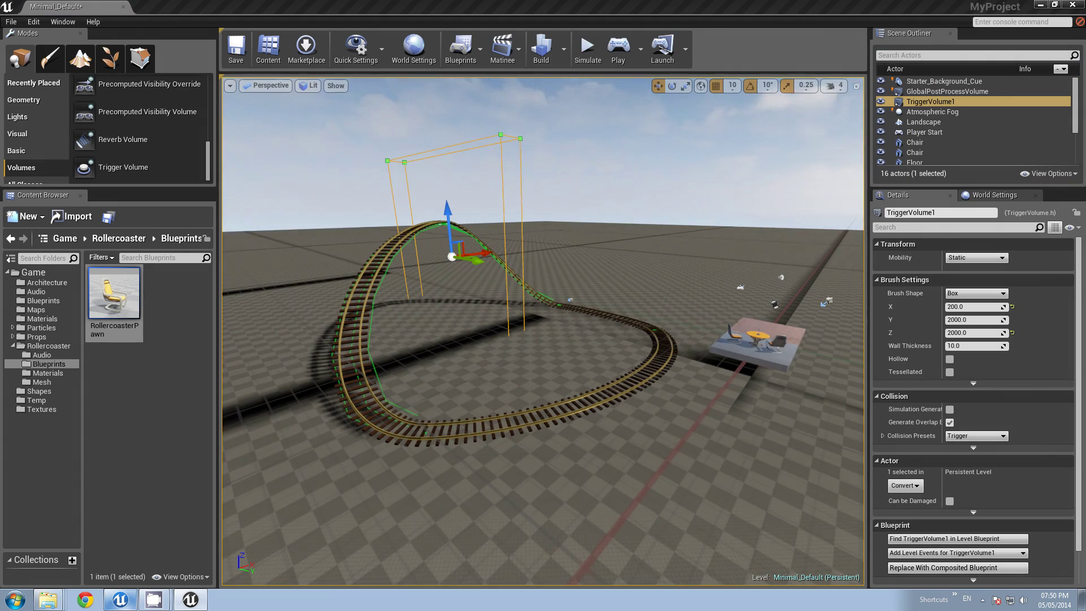